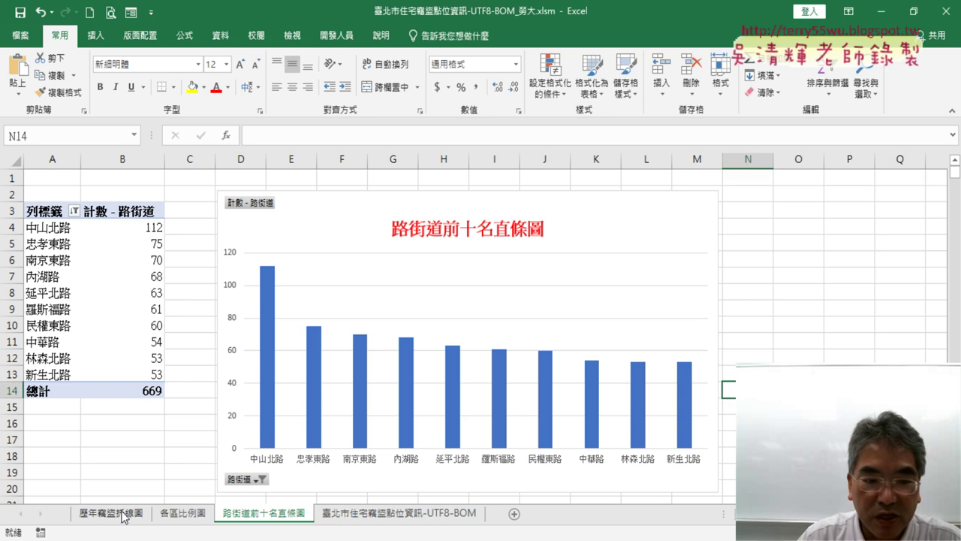
# Step: Check the burglary counts for years 104–111 on 歷年竊盜折線圖, then show the 各區比例圖 pie chart
pyautogui.click(101, 515)
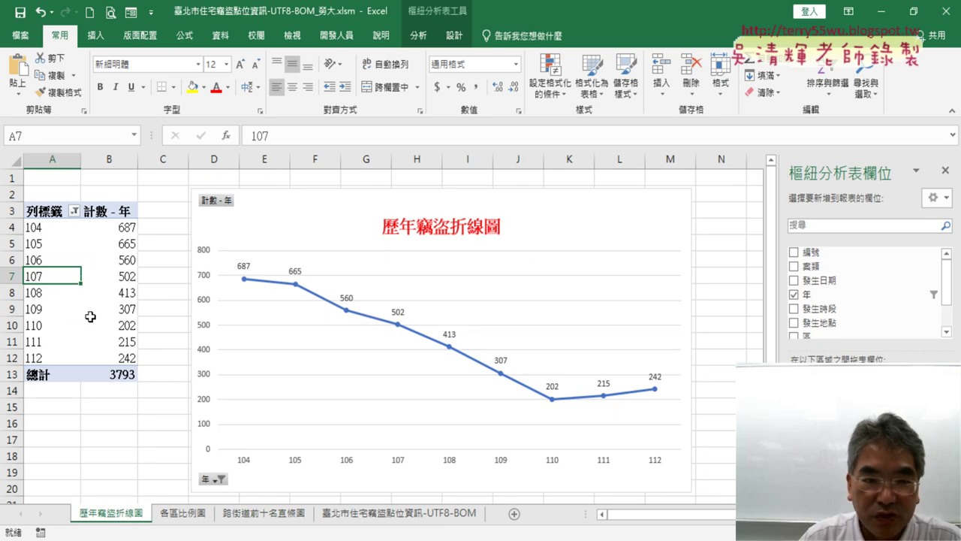
pyautogui.click(45, 228)
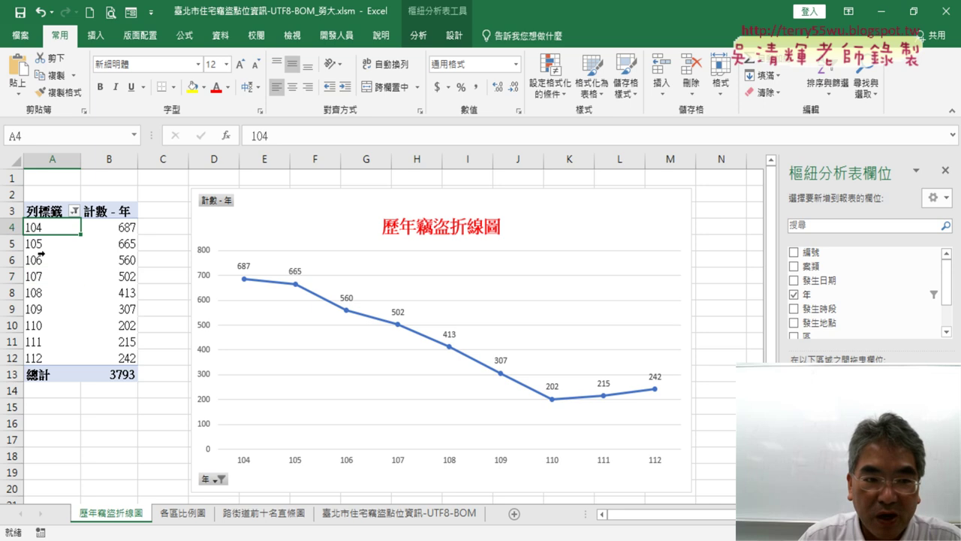
pyautogui.click(50, 355)
pyautogui.moveTo(123, 228); pyautogui.dragTo(120, 341)
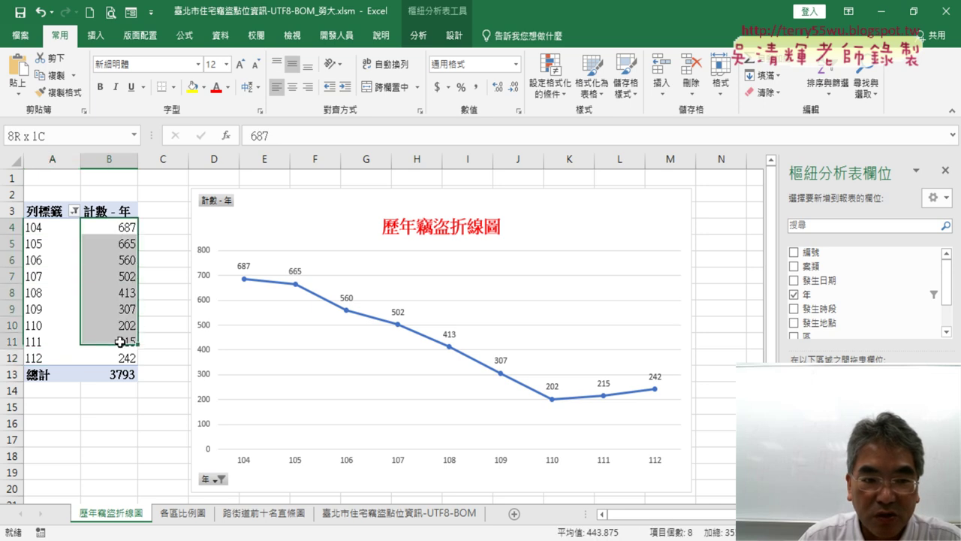
pyautogui.click(180, 514)
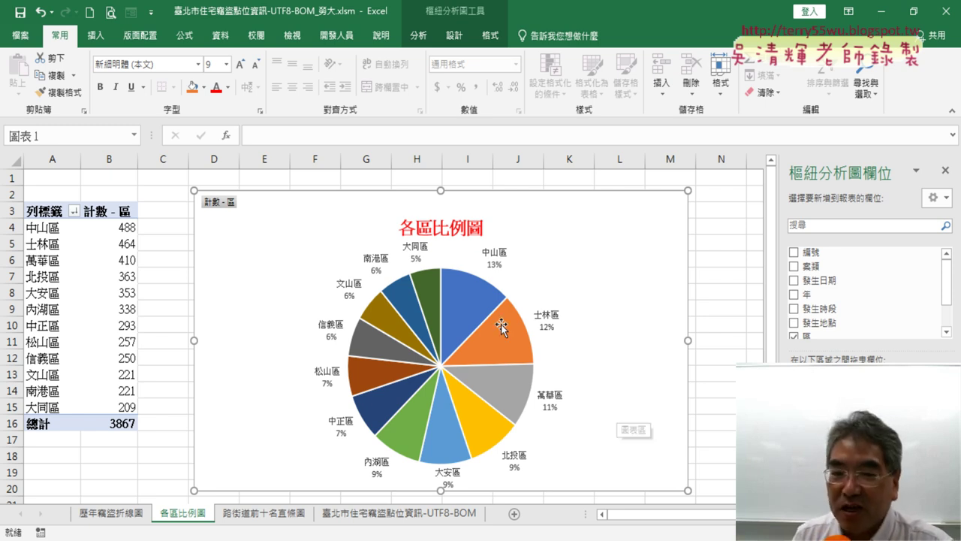
# Step: Explode the 13% 中山區 slice away from the rest of the district pie chart
pyautogui.click(455, 310)
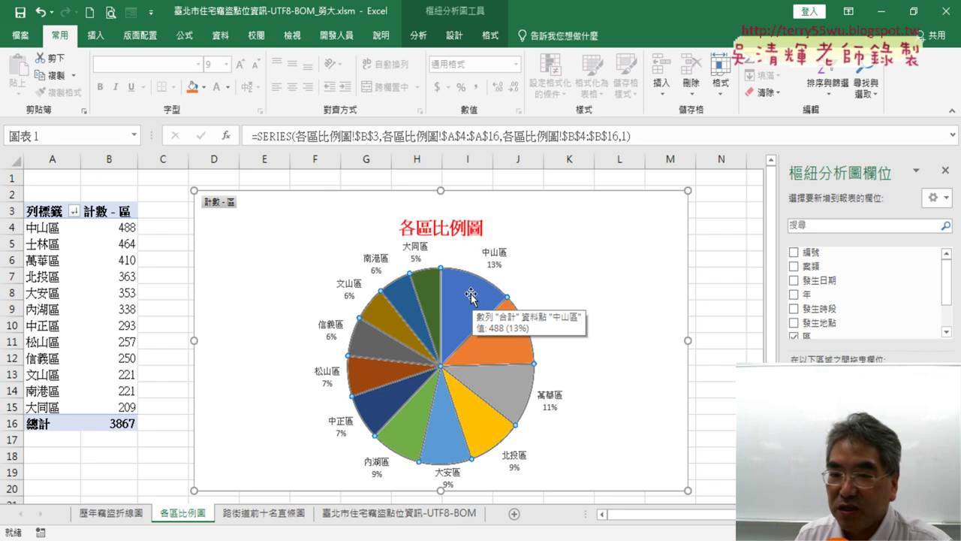
pyautogui.click(473, 295)
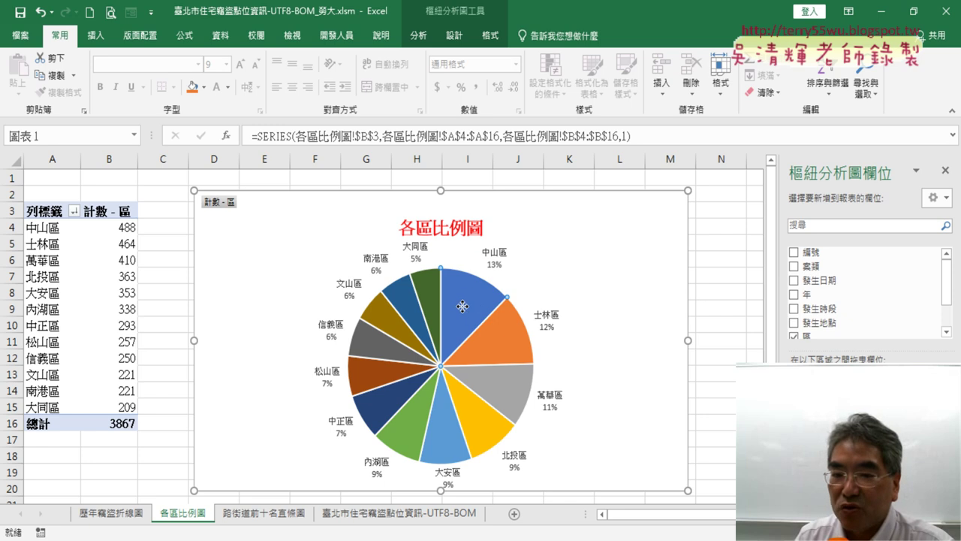
pyautogui.click(462, 306)
pyautogui.moveTo(463, 306); pyautogui.dragTo(467, 300)
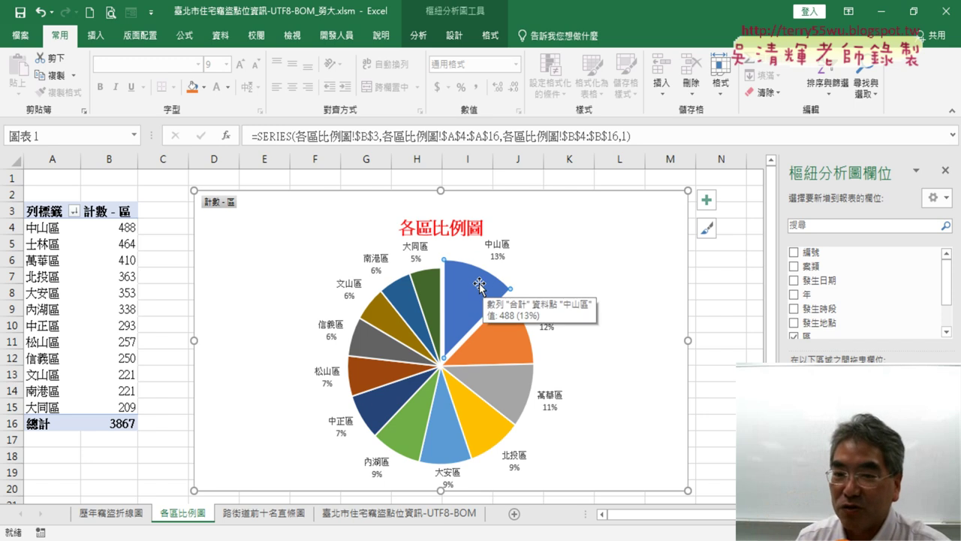
# Step: Push the 中山區 slice back into the pie, then pull it out again
pyautogui.moveTo(478, 281); pyautogui.dragTo(468, 311)
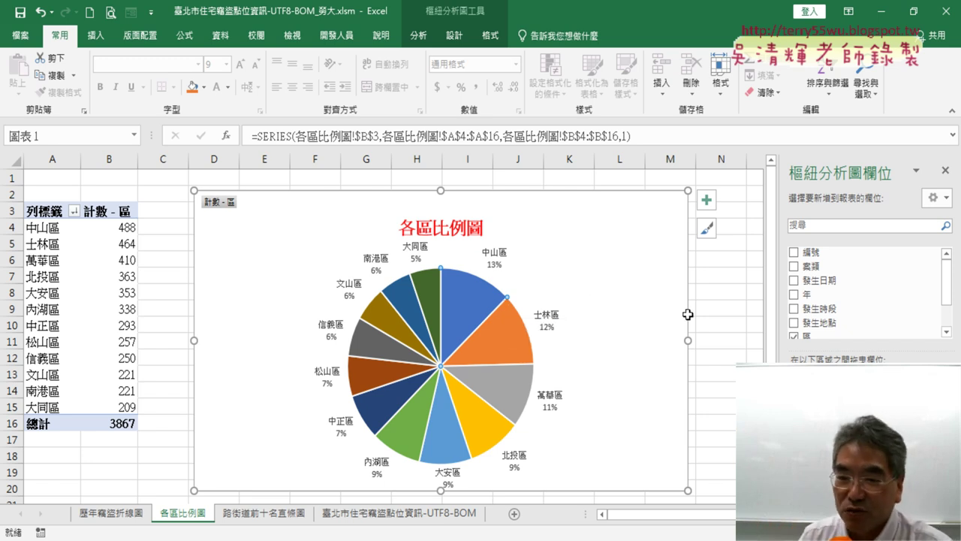
pyautogui.click(708, 327)
pyautogui.click(469, 301)
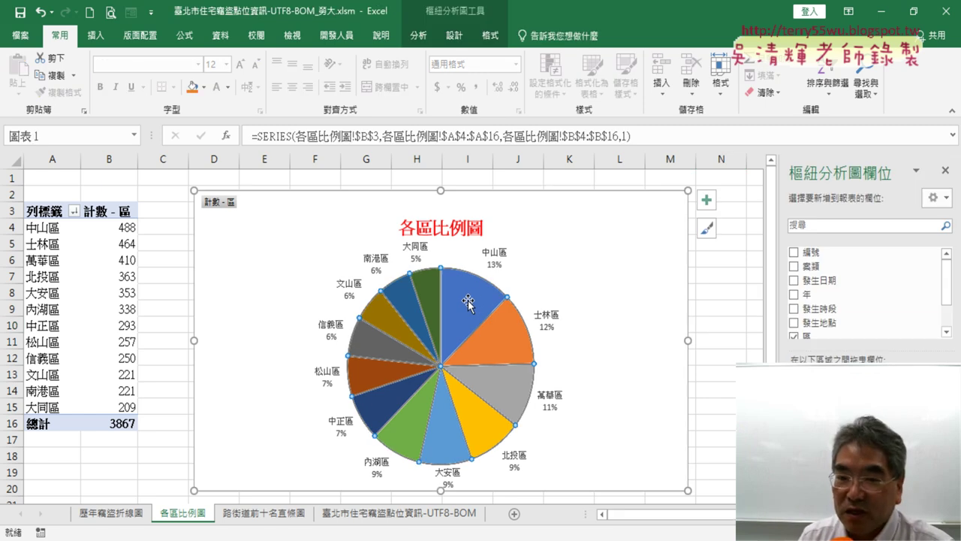
pyautogui.click(468, 300)
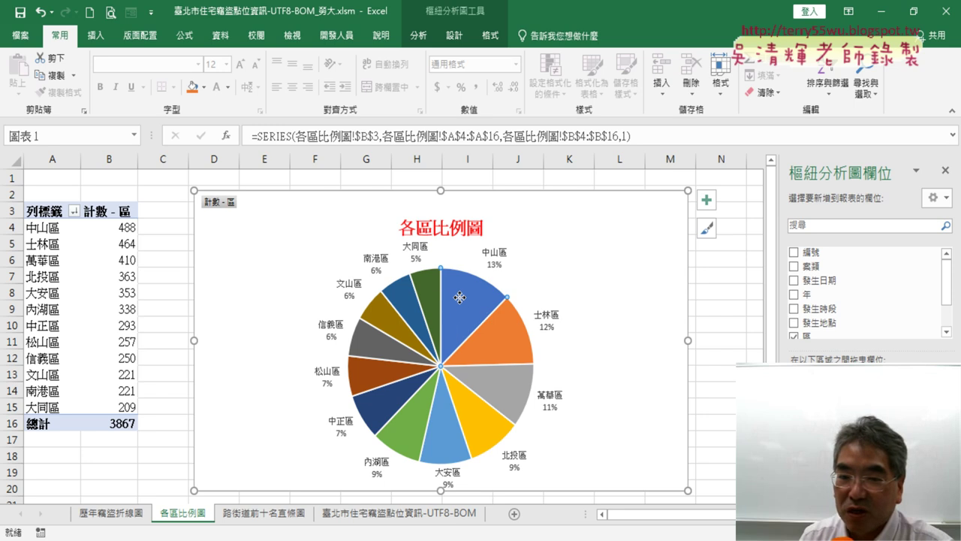
pyautogui.moveTo(458, 299); pyautogui.dragTo(463, 287)
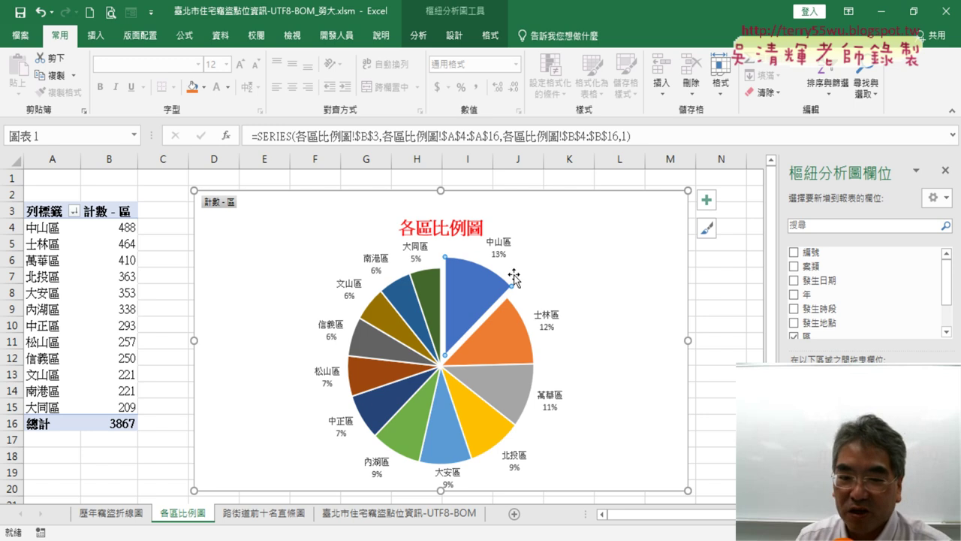
# Step: Show the 路街道前十名直條圖 and burglary data sheets, then switch to Chrome
pyautogui.click(280, 516)
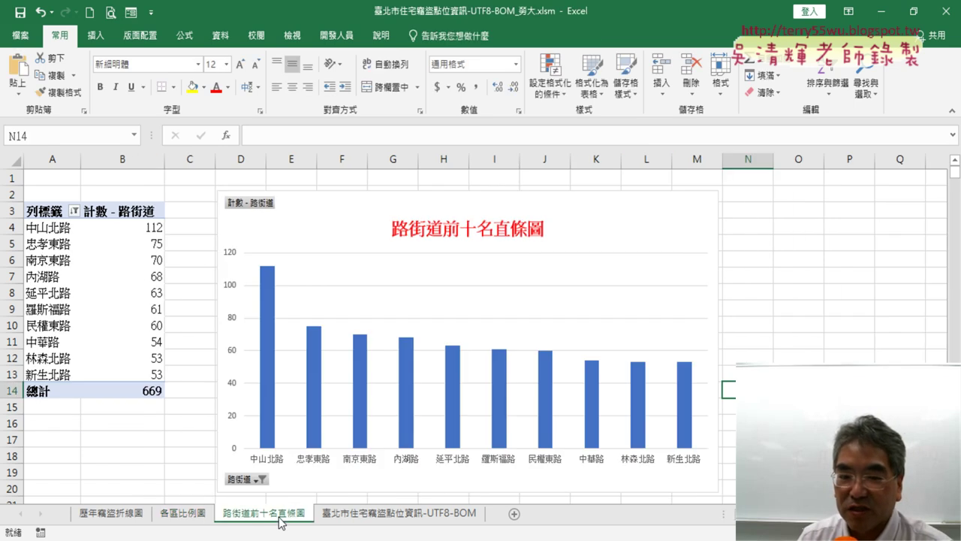
pyautogui.click(414, 518)
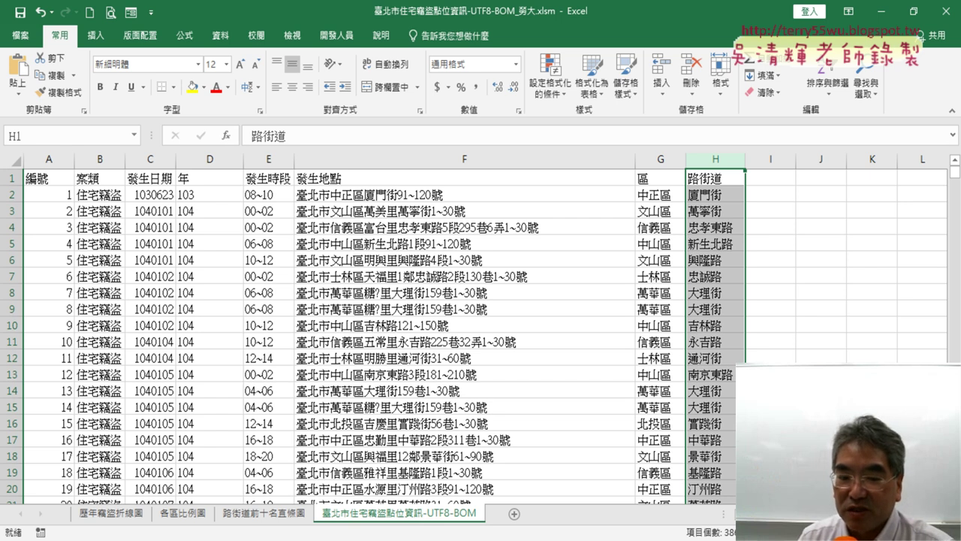
pyautogui.click(188, 481)
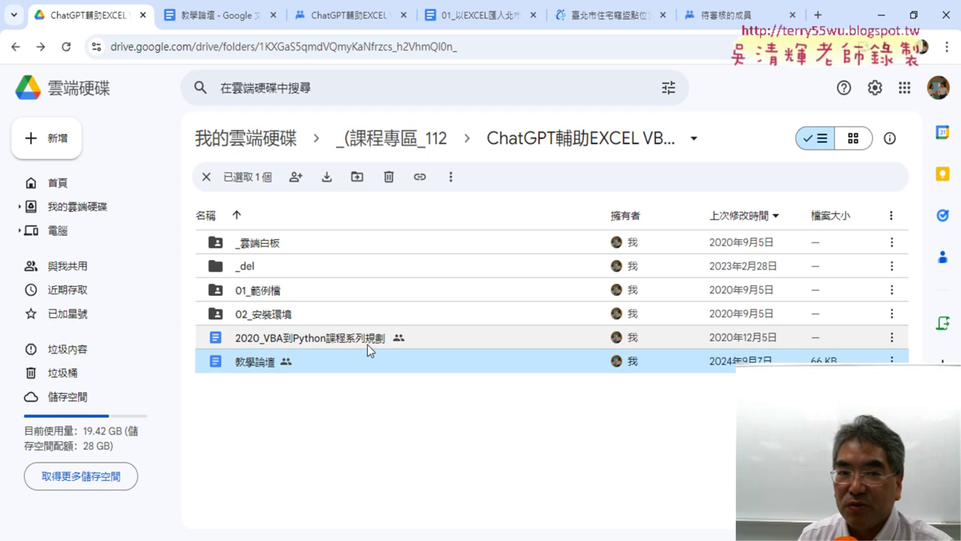
# Step: Open the course notes in Google Docs and return to the dataset address at the top
pyautogui.click(352, 16)
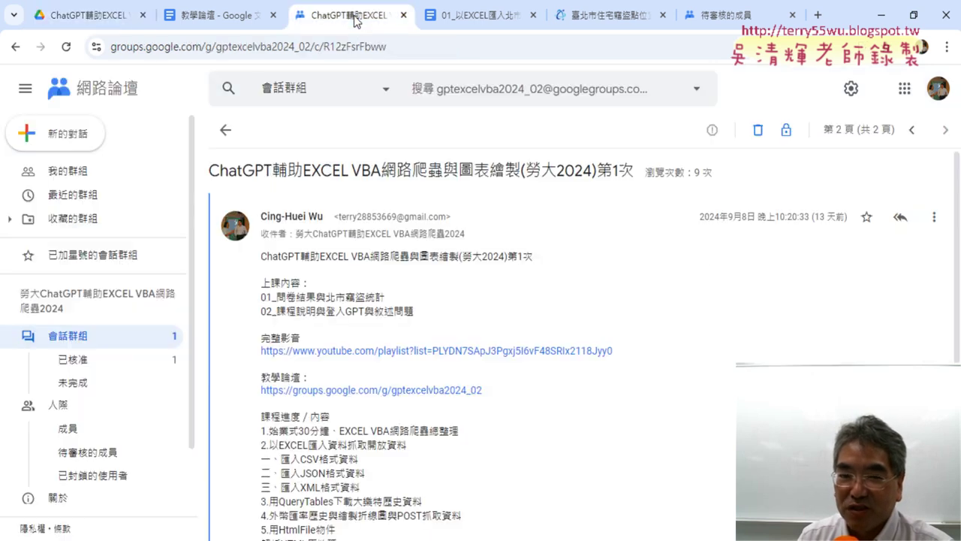
pyautogui.click(469, 16)
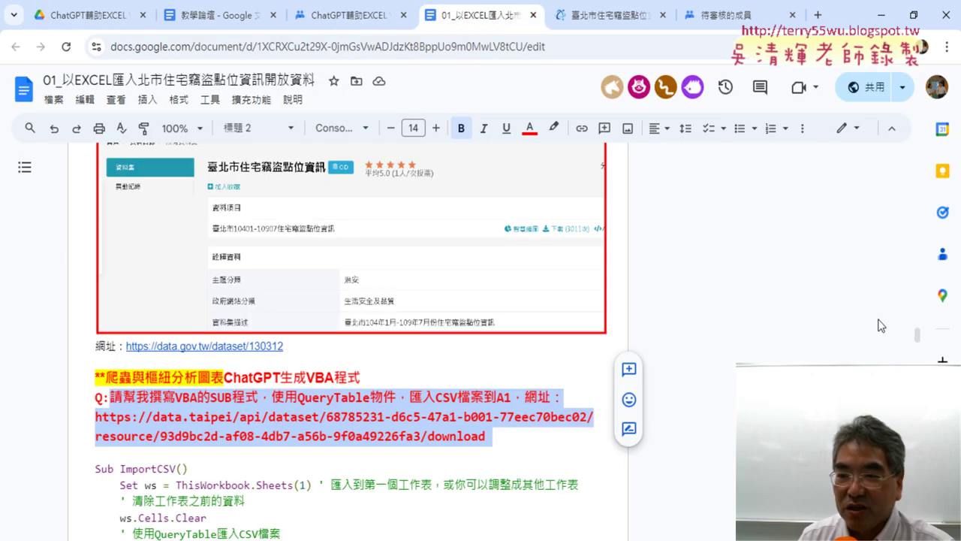
pyautogui.moveTo(919, 338); pyautogui.dragTo(917, 139)
pyautogui.scroll(-2, 901, 227)
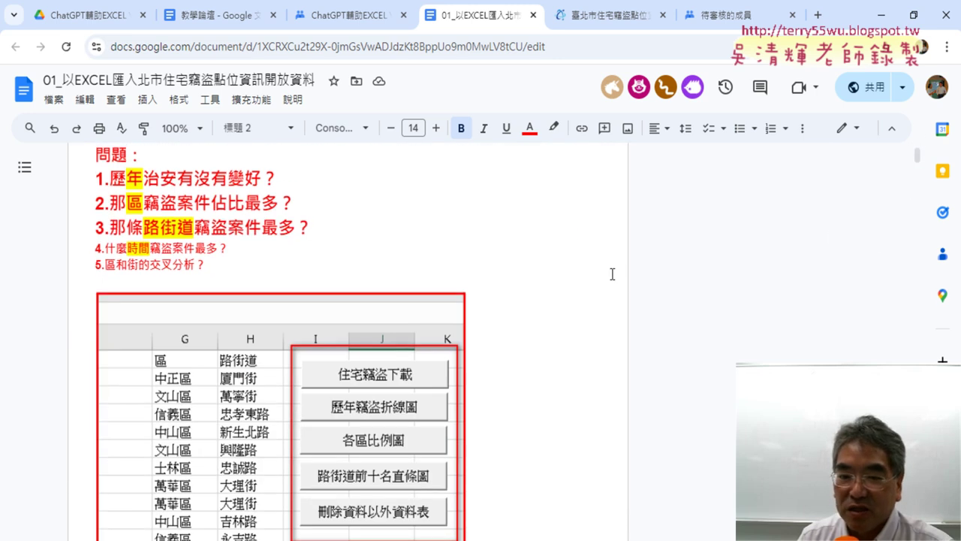
pyautogui.scroll(-2, 917, 160)
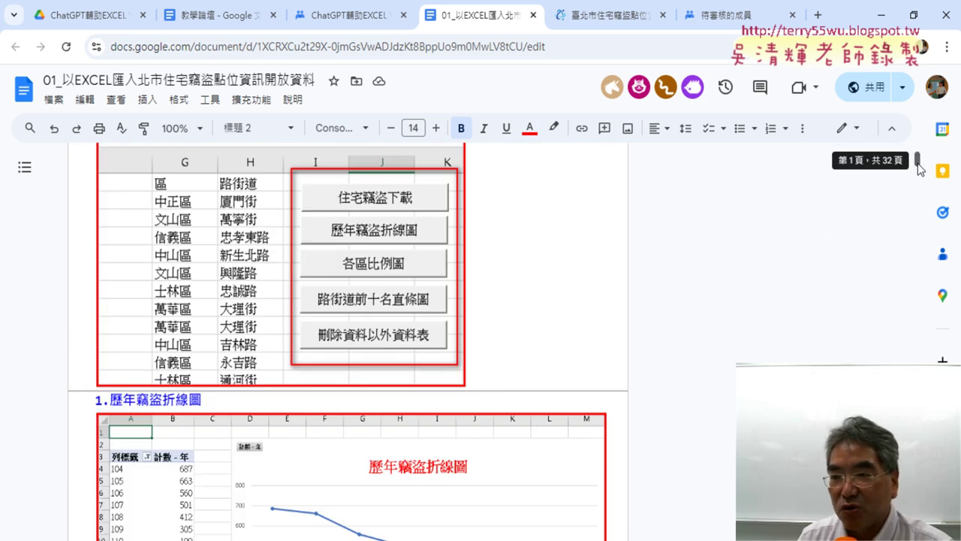
pyautogui.scroll(1, 556, 225)
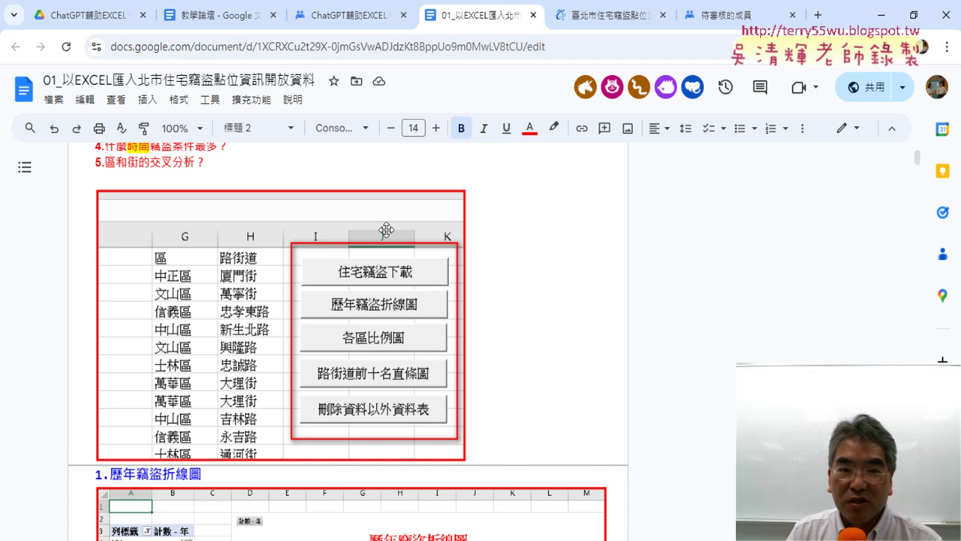
pyautogui.scroll(2, 385, 229)
pyautogui.scroll(2, 226, 208)
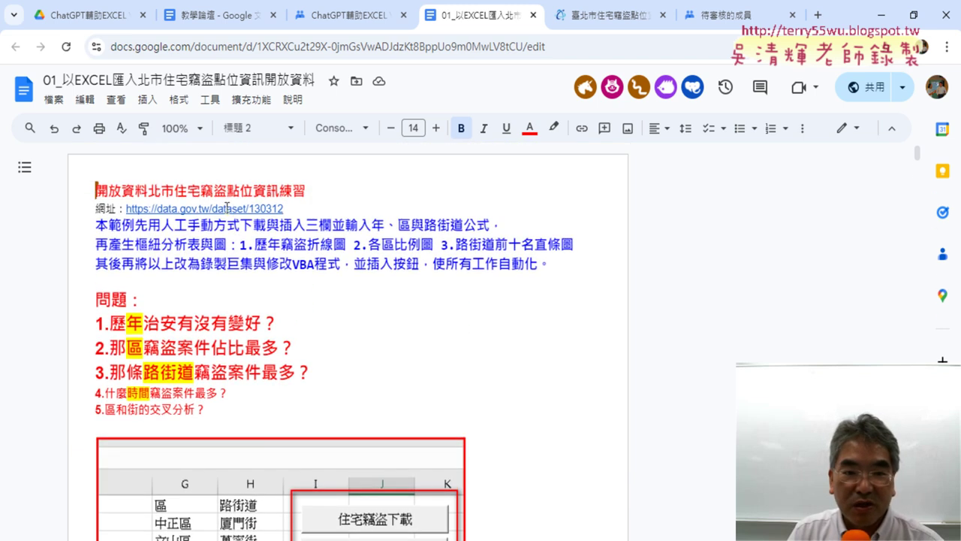
# Step: Open the data.gov.tw Taipei burglary dataset page and find its CSV download
pyautogui.moveTo(204, 209)
pyautogui.click(229, 229)
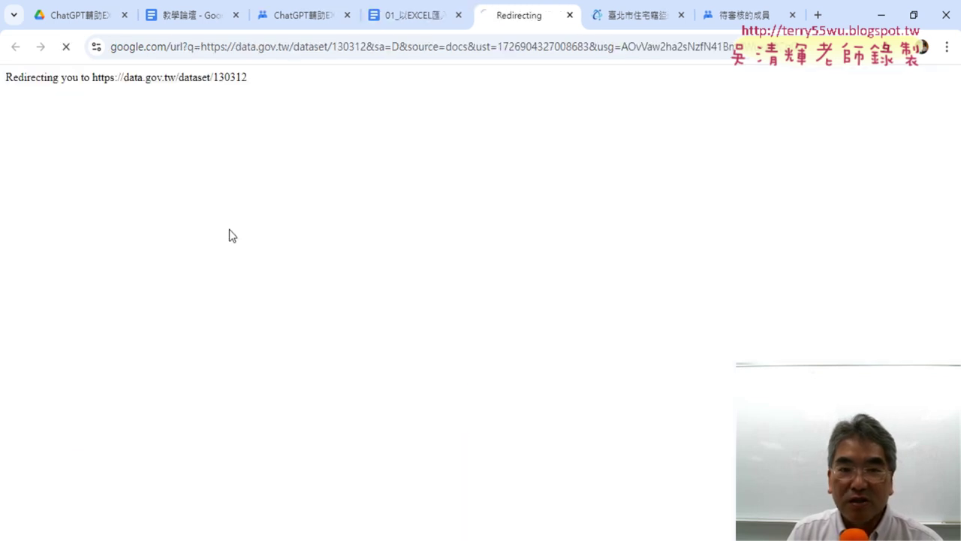
pyautogui.scroll(-2, 326, 322)
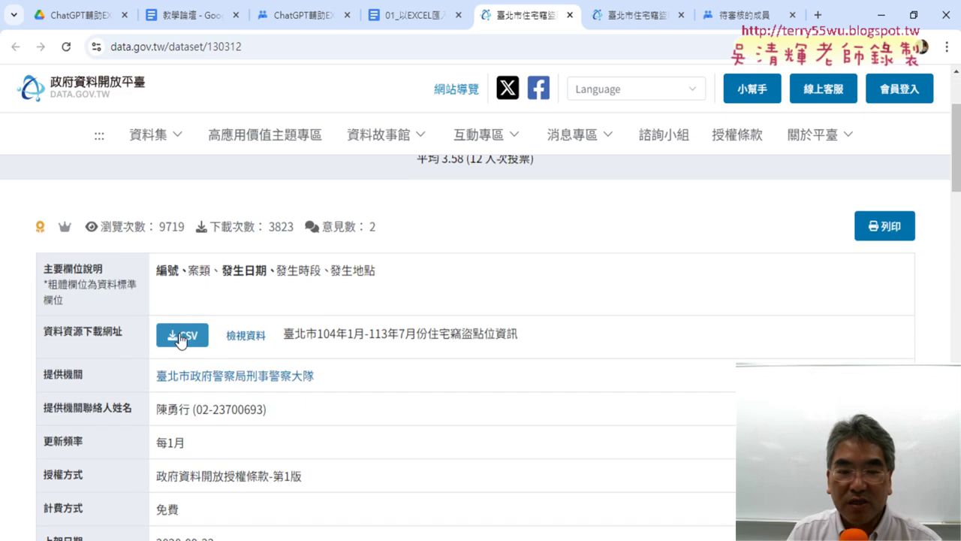
pyautogui.click(181, 338)
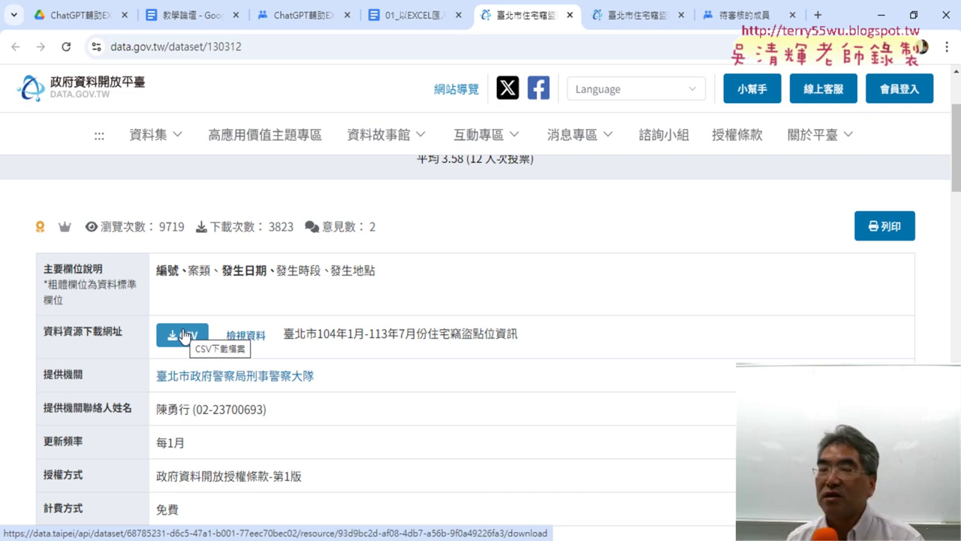
# Step: Jump to the last Excel record, number 3867 in row 3868
pyautogui.click(183, 336)
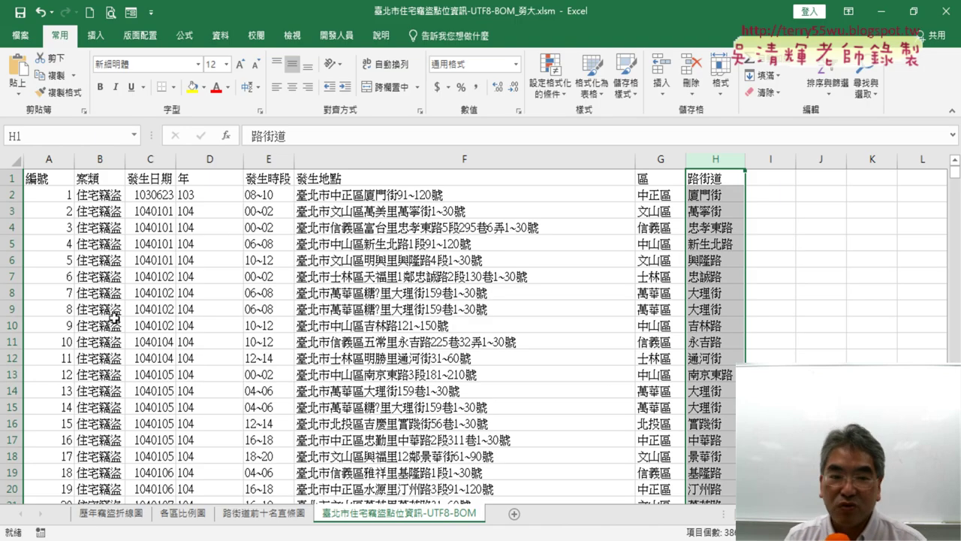
pyautogui.click(67, 311)
pyautogui.hotkey('ctrl', 'Down')
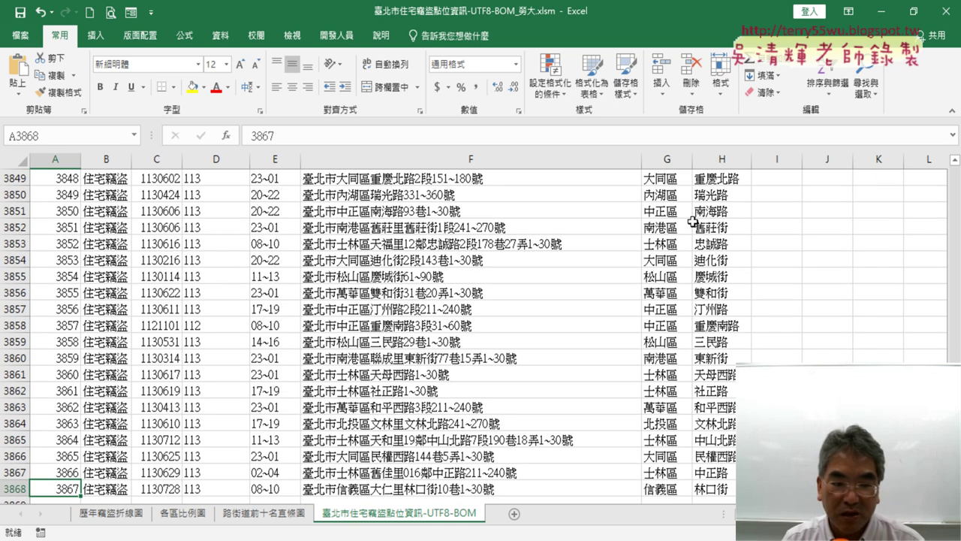
pyautogui.hotkey('alt', 'Tab')
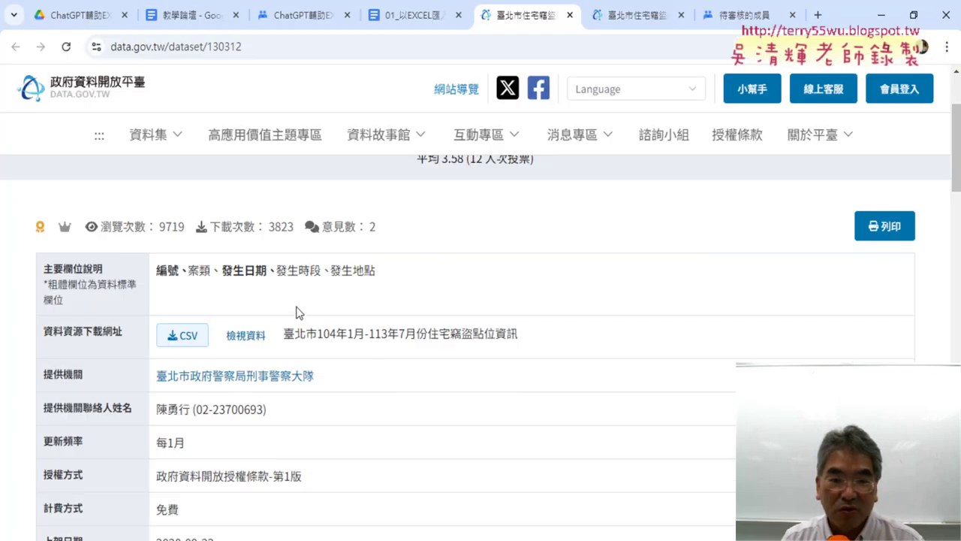
pyautogui.scroll(-3, 298, 312)
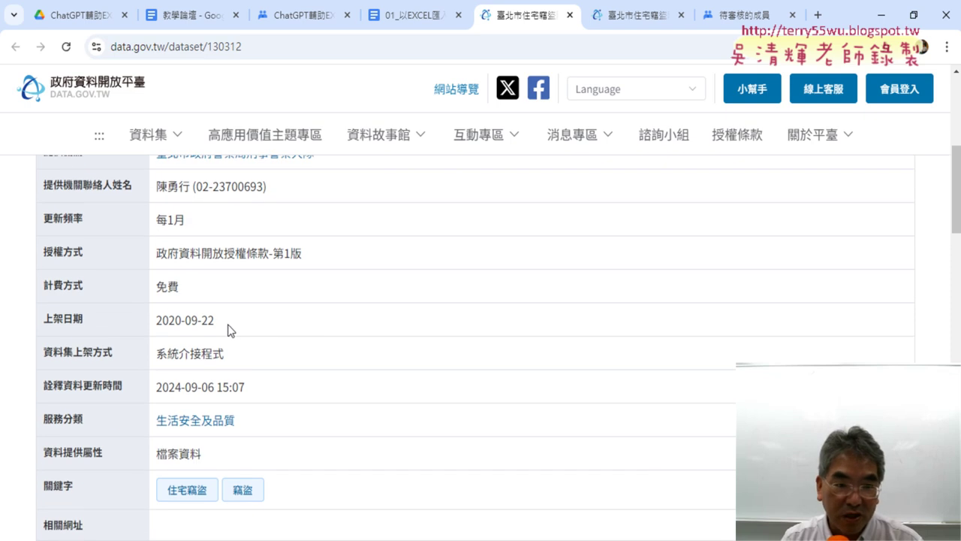
pyautogui.moveTo(228, 326); pyautogui.dragTo(158, 323)
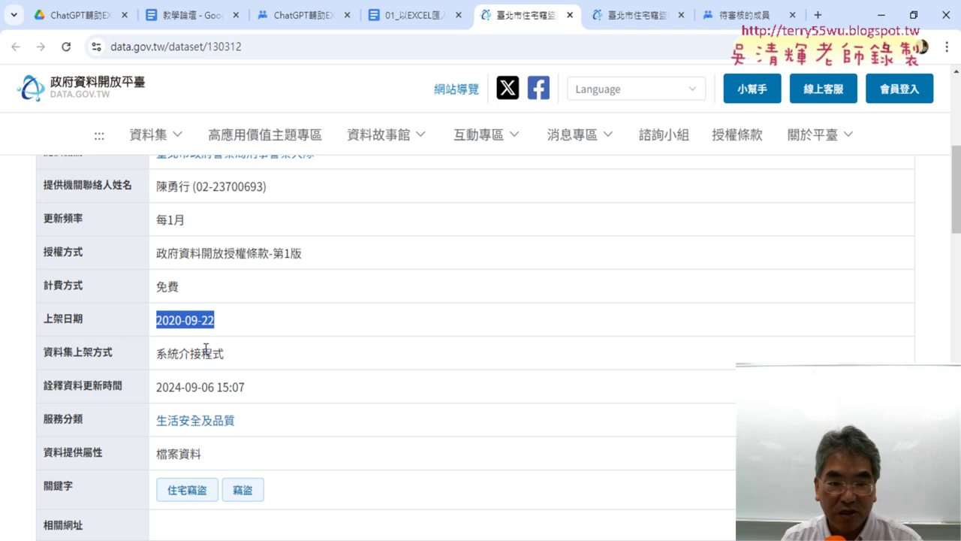
pyautogui.moveTo(263, 388); pyautogui.dragTo(159, 389)
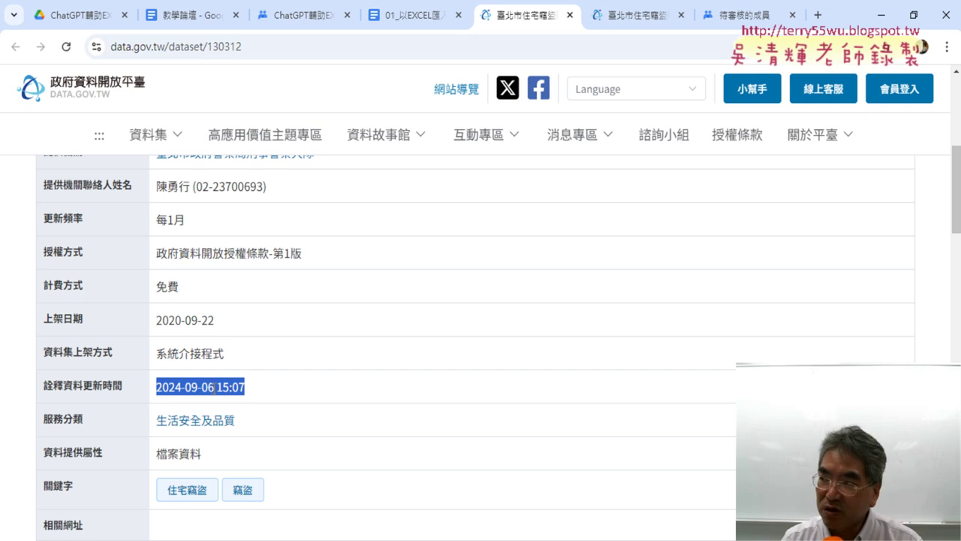
pyautogui.scroll(2, 276, 383)
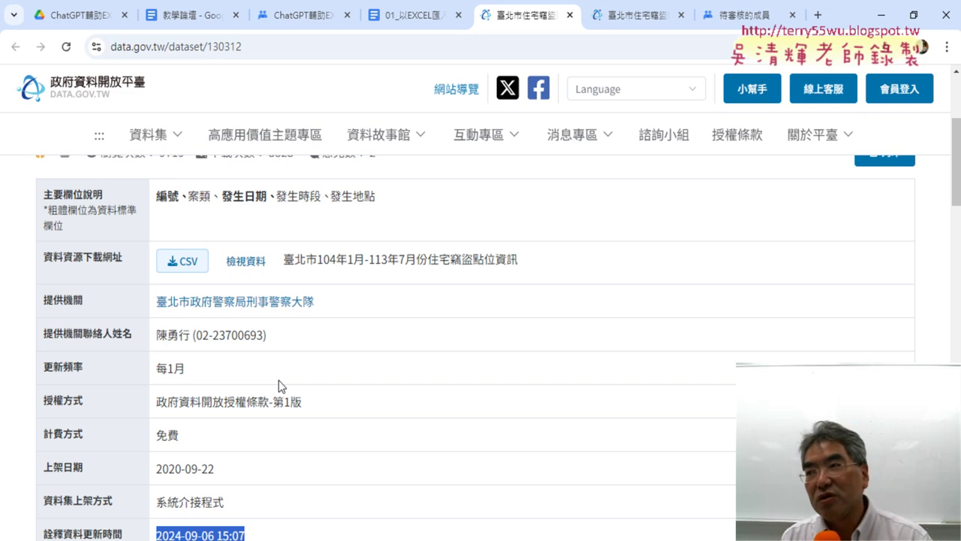
pyautogui.hotkey('alt', 'Tab')
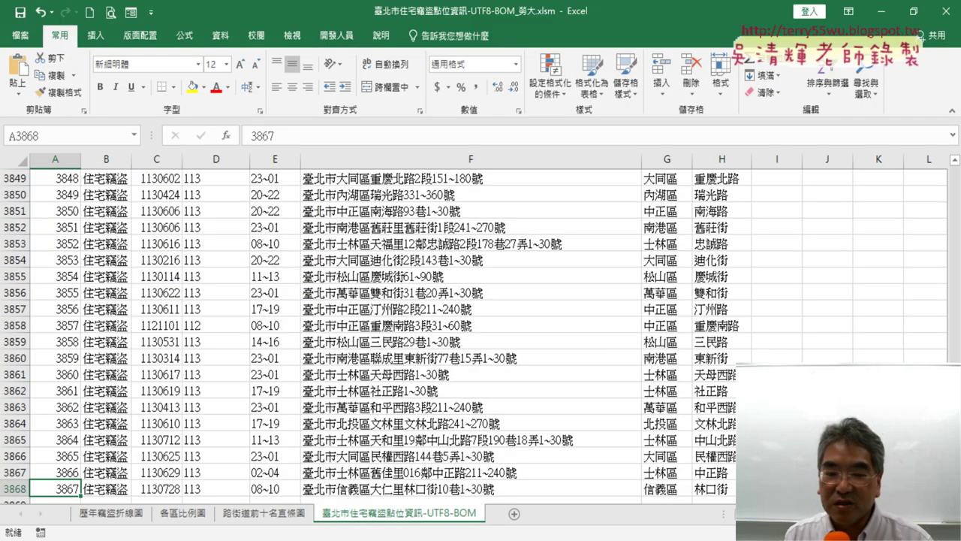
# Step: Clear the entire burglary data sheet, then undo to restore the data
pyautogui.scroll(3, 616, 339)
pyautogui.scroll(4, 615, 338)
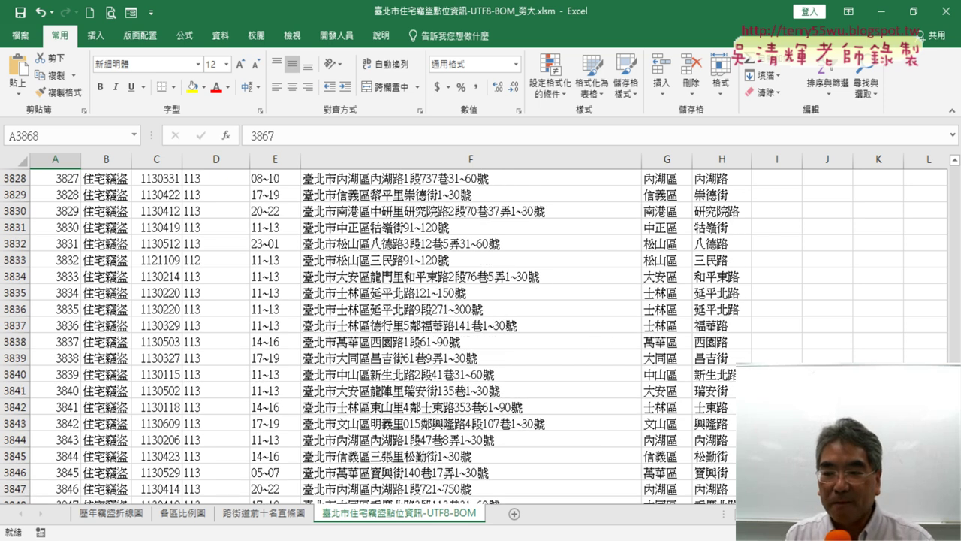
pyautogui.moveTo(954, 480); pyautogui.dragTo(954, 170)
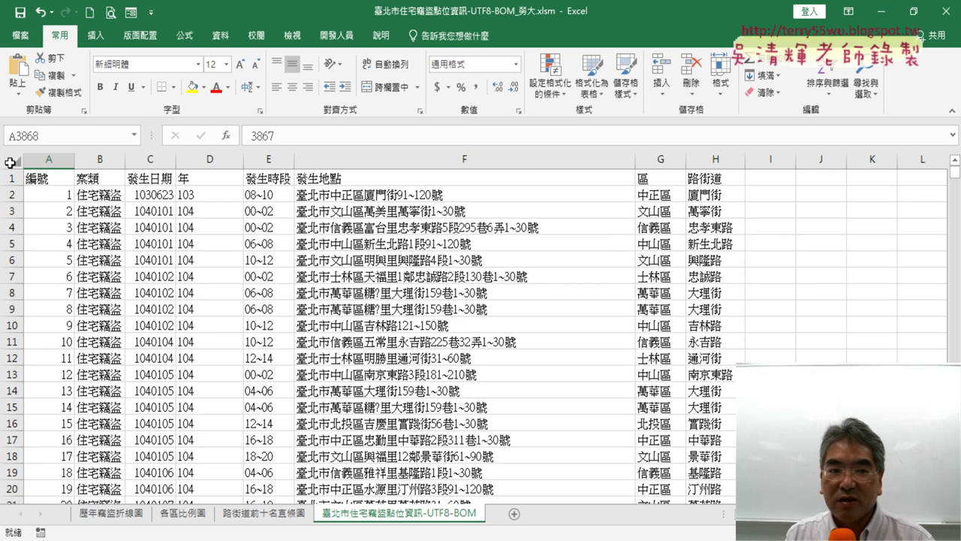
pyautogui.click(10, 162)
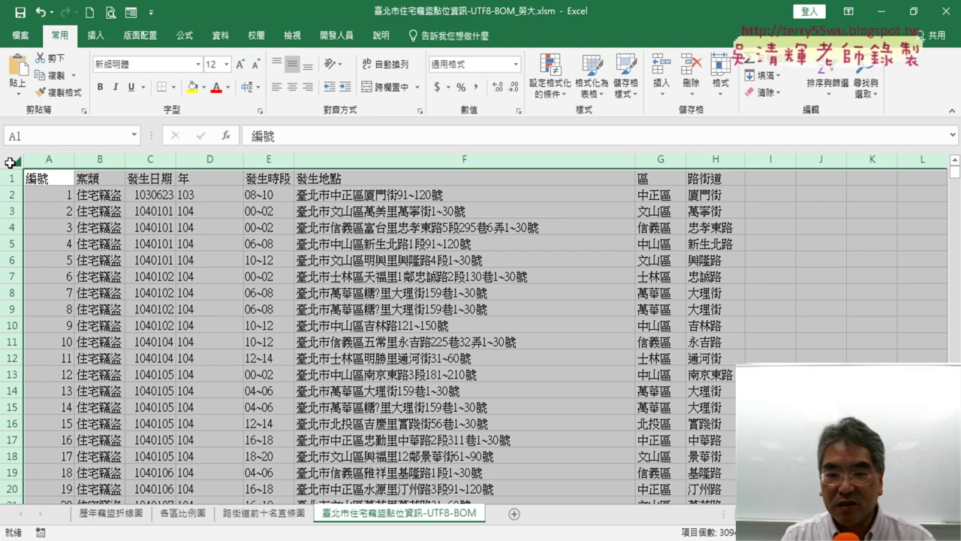
pyautogui.press('Delete')
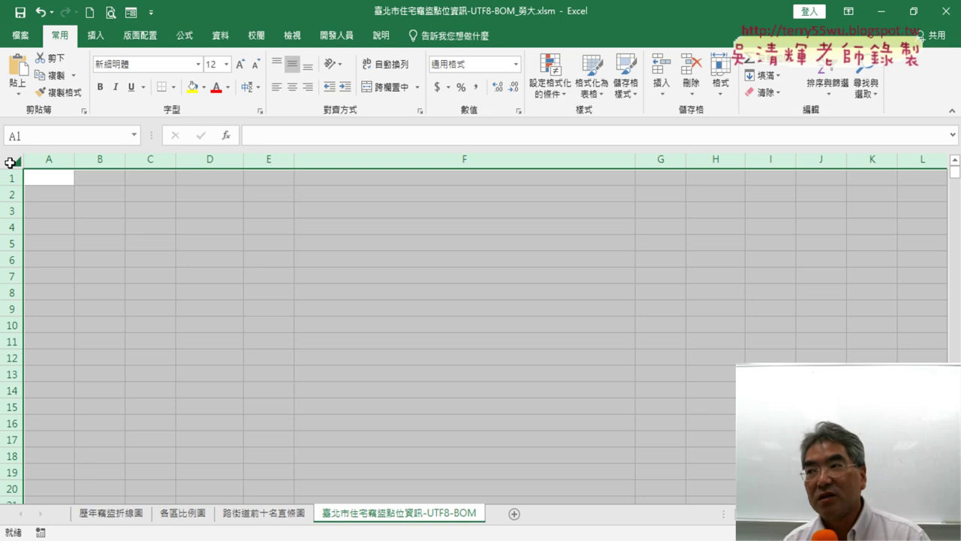
pyautogui.hotkey('ctrl', 'z')
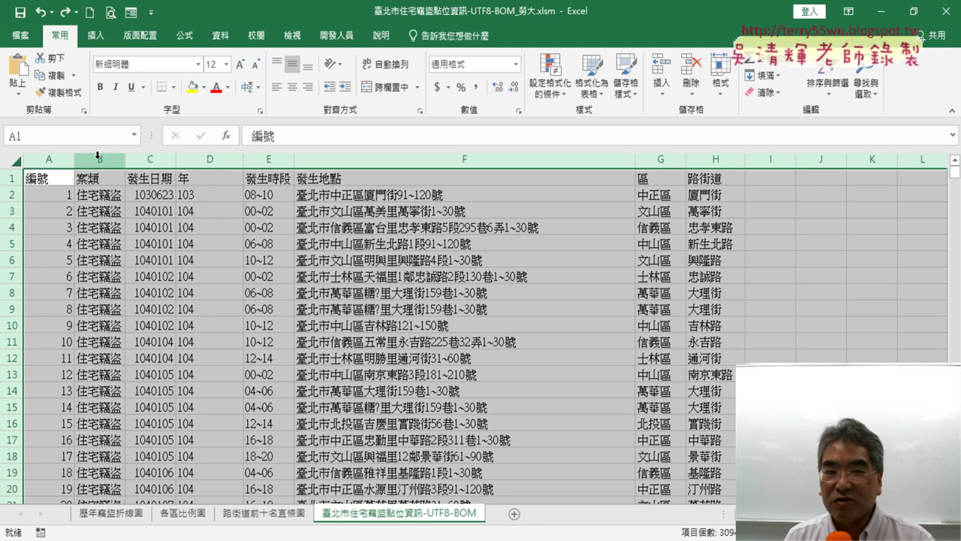
# Step: Inspect the 年, 區 and 路街道 headers and formulas in D2, G2 and H2
pyautogui.click(218, 158)
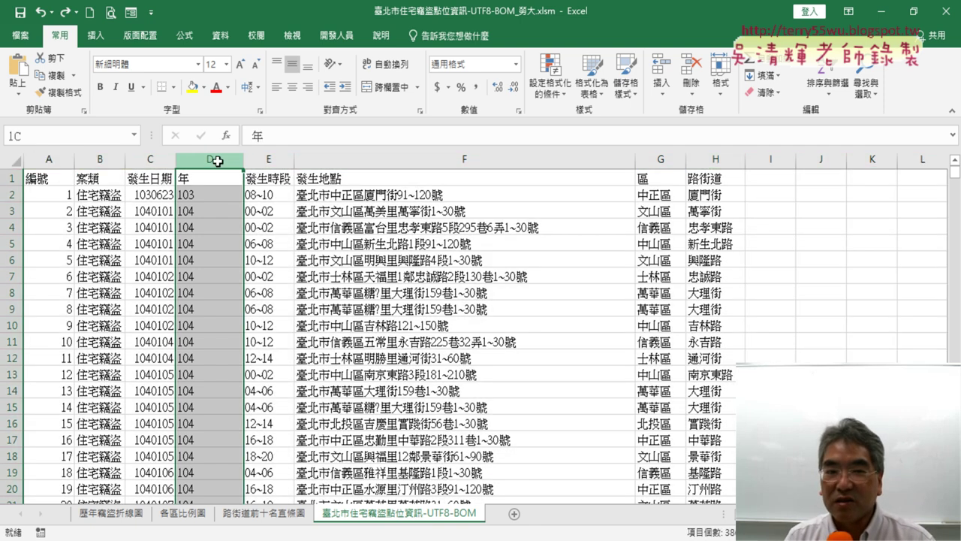
pyautogui.click(202, 177)
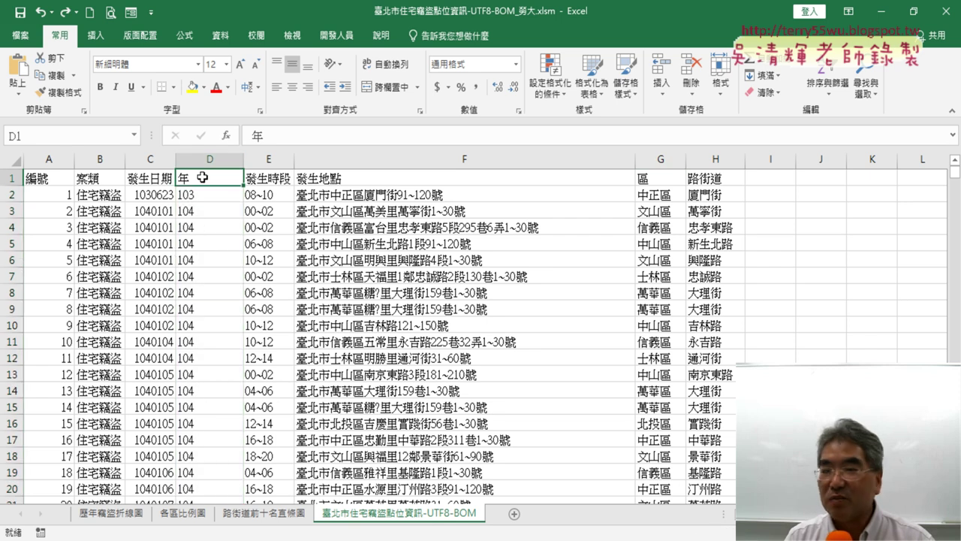
pyautogui.click(201, 196)
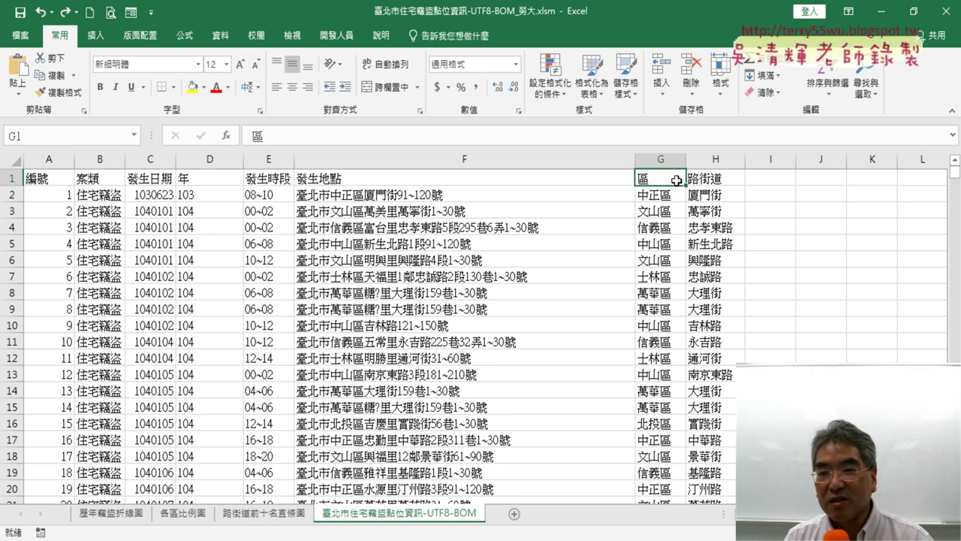
pyautogui.click(675, 180)
pyautogui.click(668, 195)
pyautogui.click(714, 181)
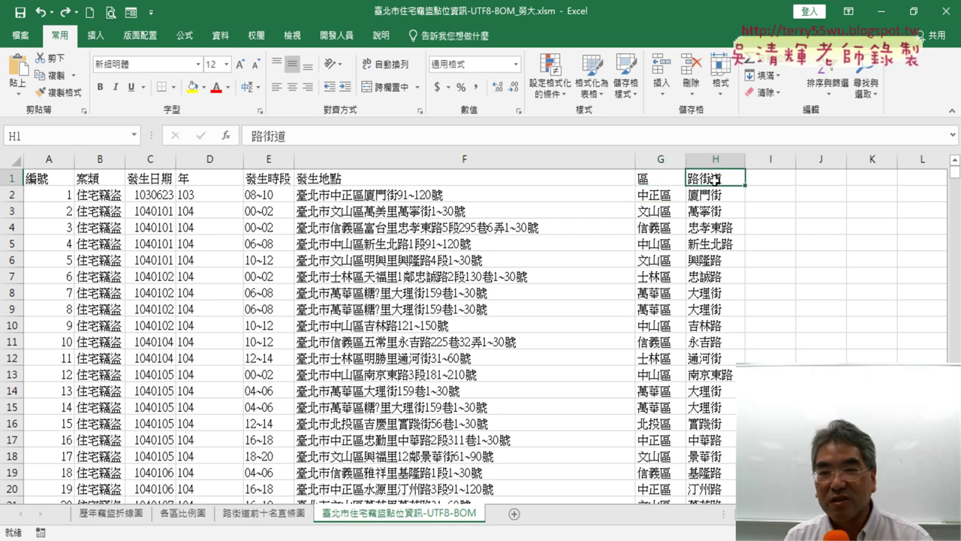
pyautogui.click(719, 198)
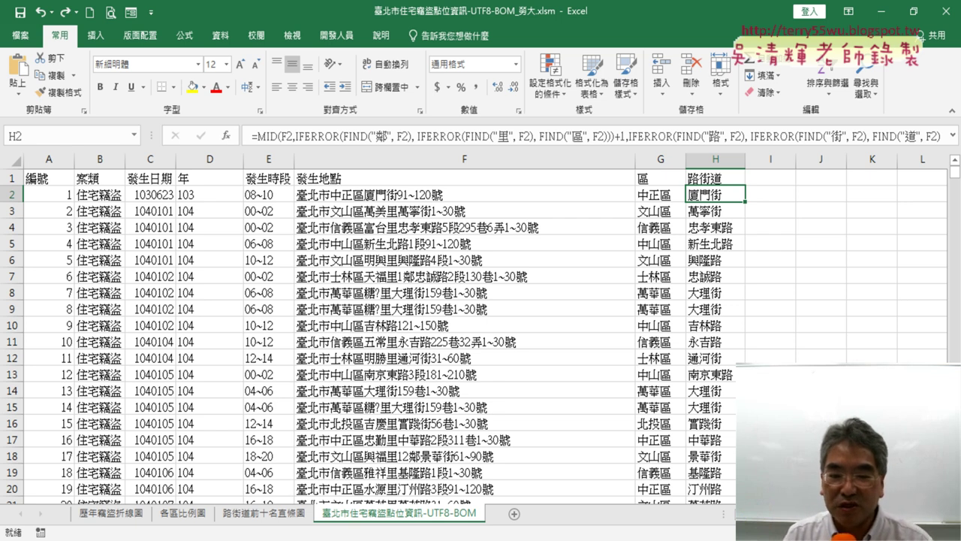
pyautogui.hotkey('alt', 'Tab')
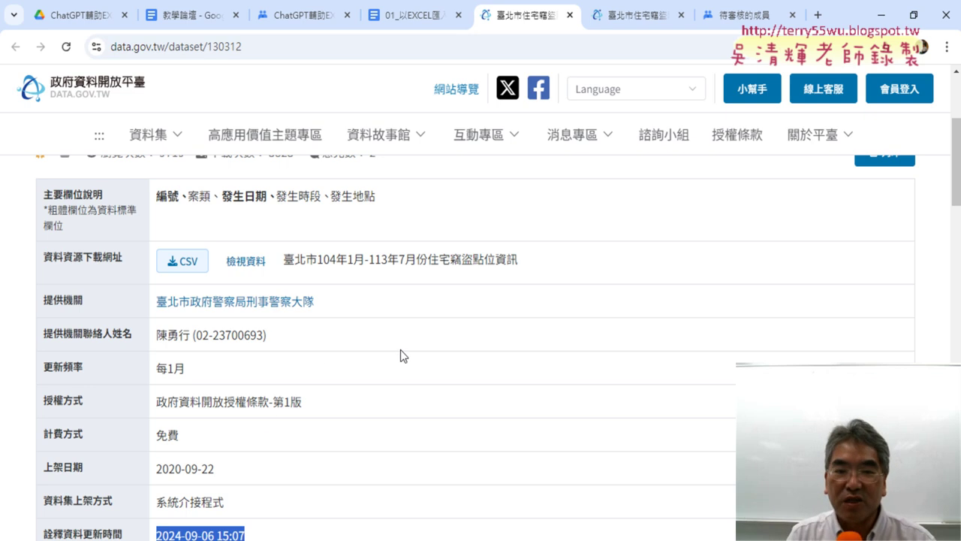
# Step: Select the full CSV 資料下載網址 in the 檢視資料 resource details on data.gov.tw
pyautogui.scroll(1, 513, 340)
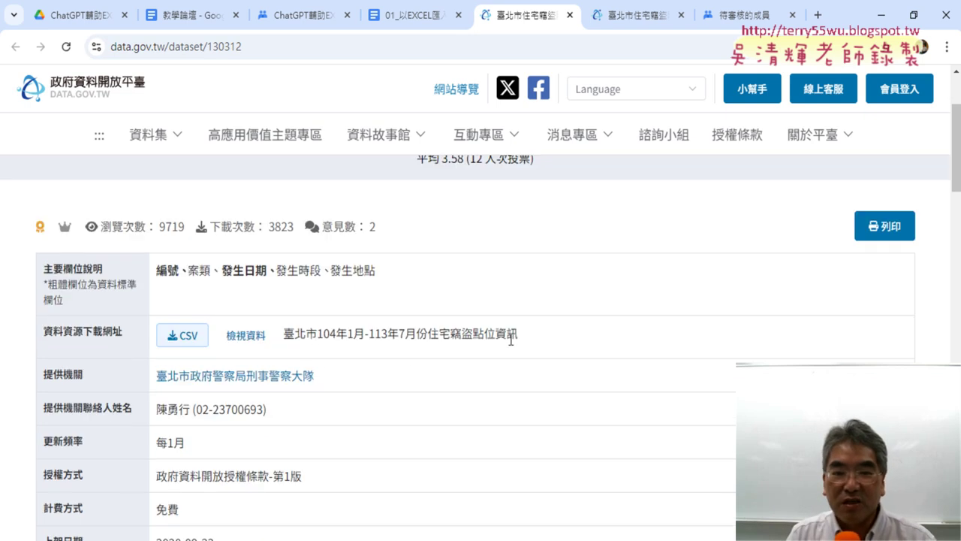
pyautogui.click(258, 338)
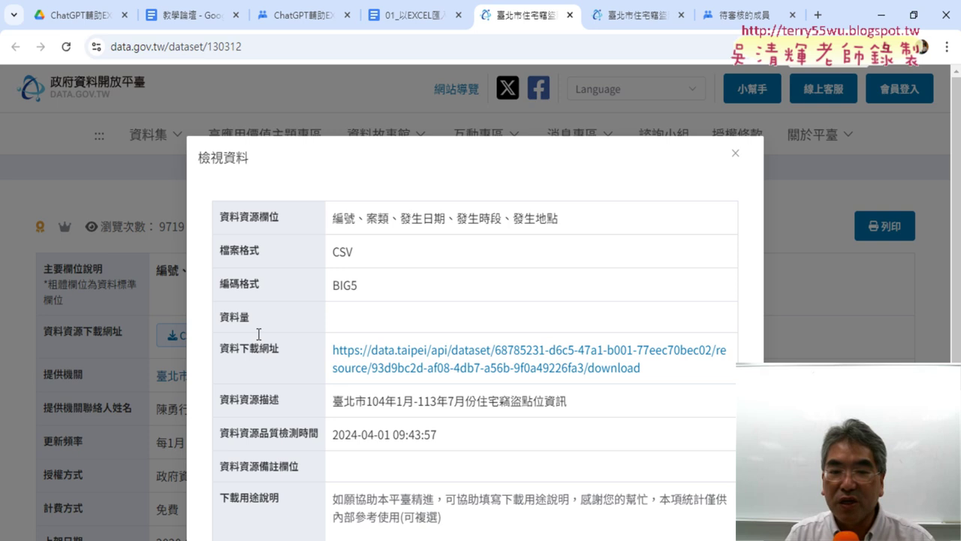
pyautogui.click(736, 154)
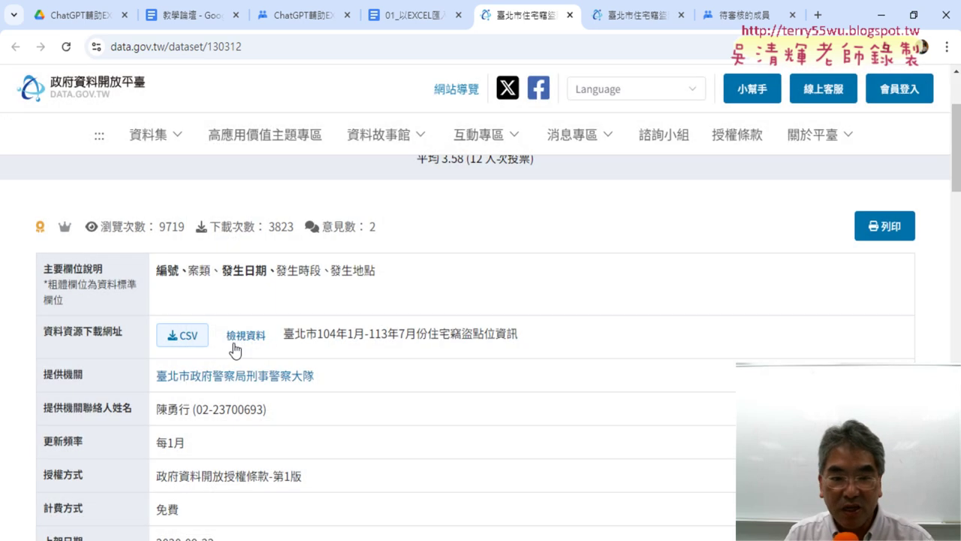
pyautogui.click(245, 338)
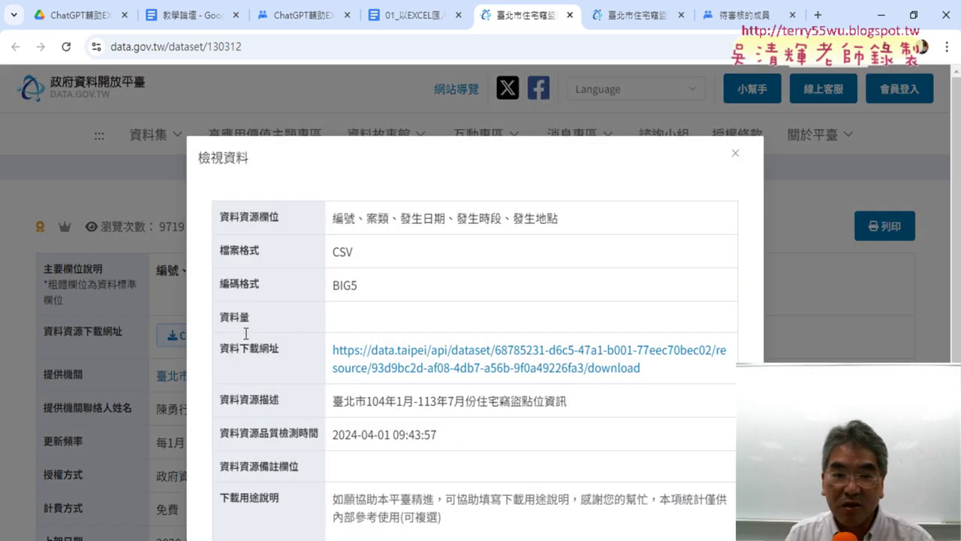
pyautogui.moveTo(221, 351); pyautogui.dragTo(269, 349)
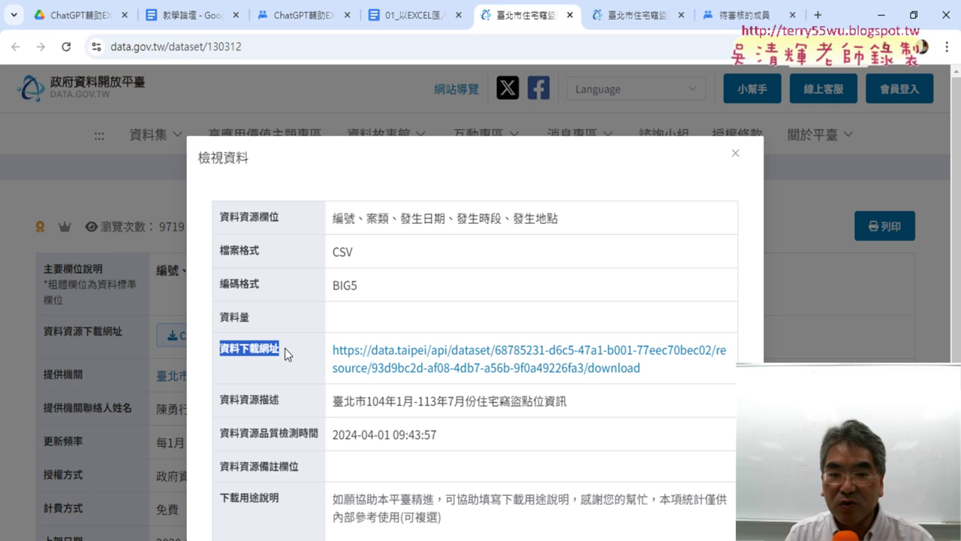
pyautogui.moveTo(644, 370)
pyautogui.mouseDown()
pyautogui.moveTo(387, 364)
pyautogui.moveTo(336, 349)
pyautogui.mouseUp()
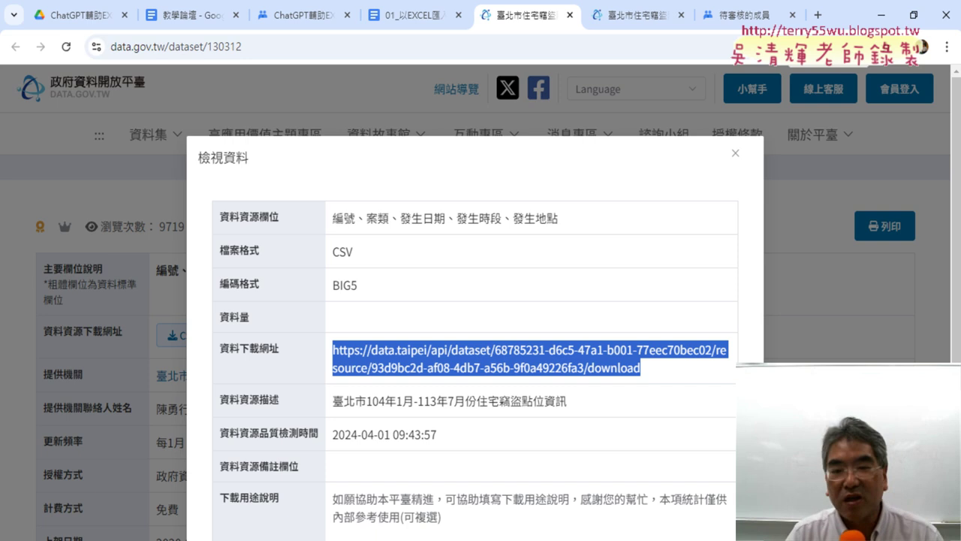
pyautogui.moveTo(381, 257); pyautogui.dragTo(340, 252)
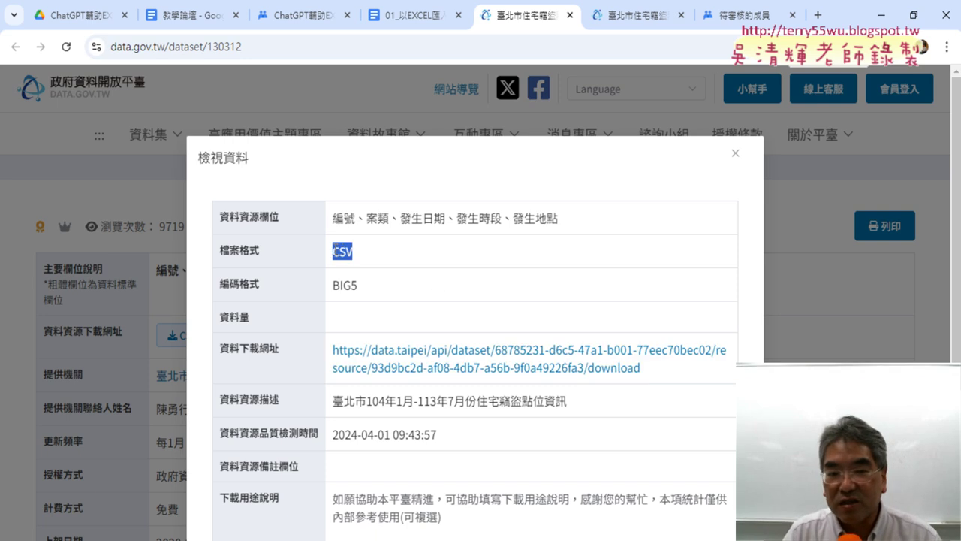
pyautogui.moveTo(687, 379); pyautogui.dragTo(327, 350)
pyautogui.hotkey('ctrl', 'c')
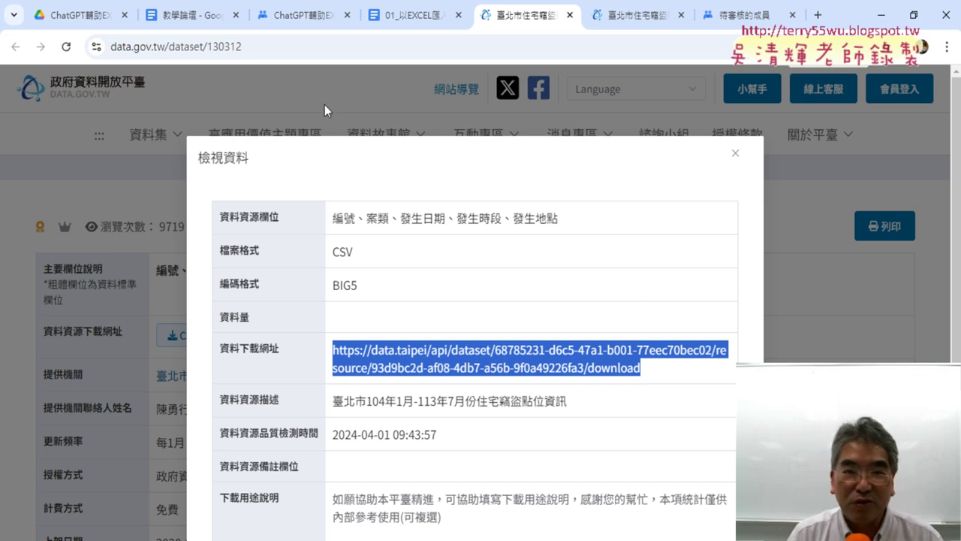
pyautogui.click(425, 18)
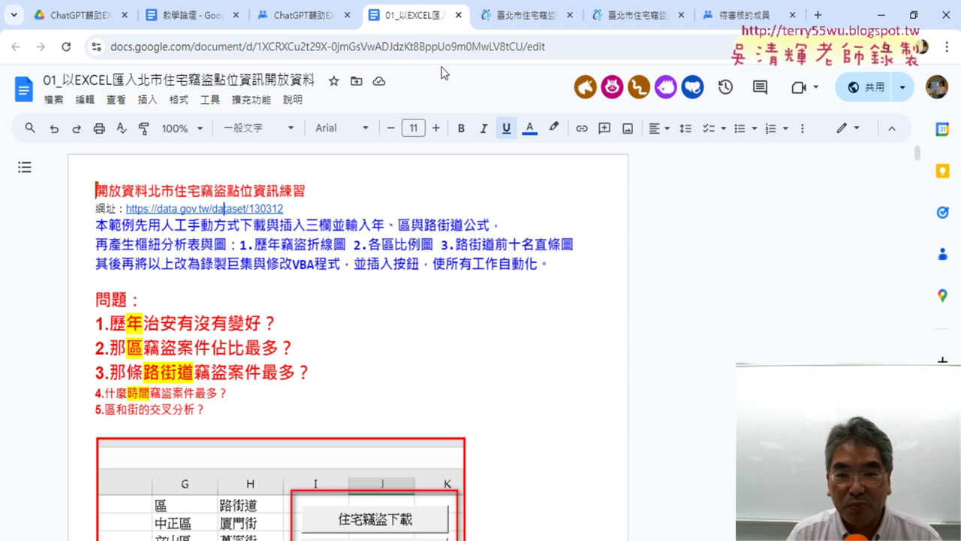
# Step: Scroll to the 爬蟲與樞紐分析圖表ChatGPT生成VBA程式 section and highlight the prompt's request wording
pyautogui.scroll(-2, 542, 267)
pyautogui.scroll(-4, 542, 268)
pyautogui.scroll(-4, 675, 274)
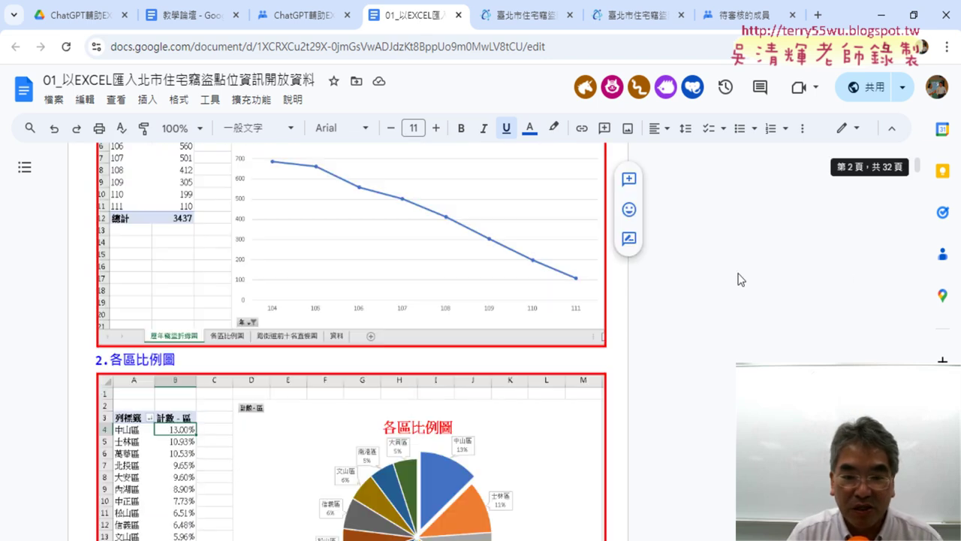
pyautogui.moveTo(918, 162); pyautogui.dragTo(895, 339)
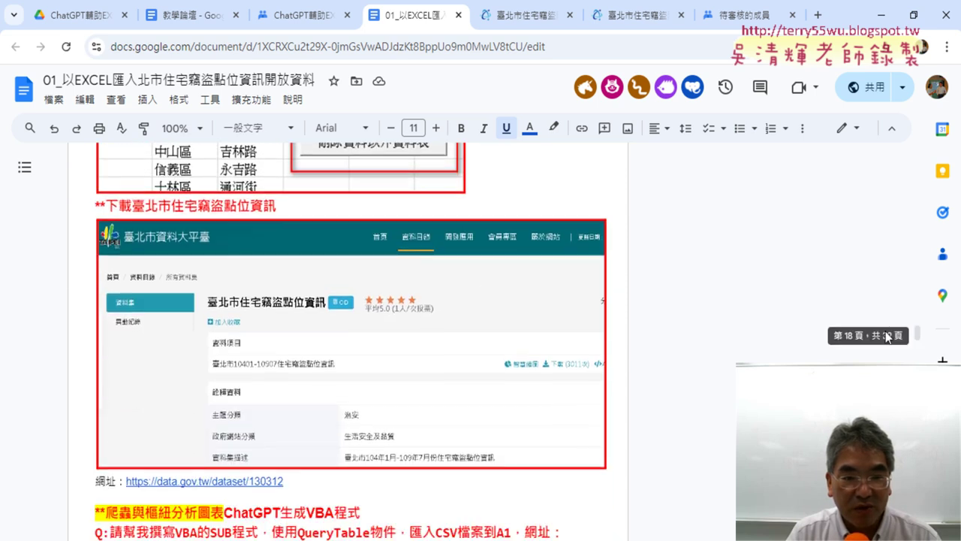
pyautogui.scroll(-5, 262, 251)
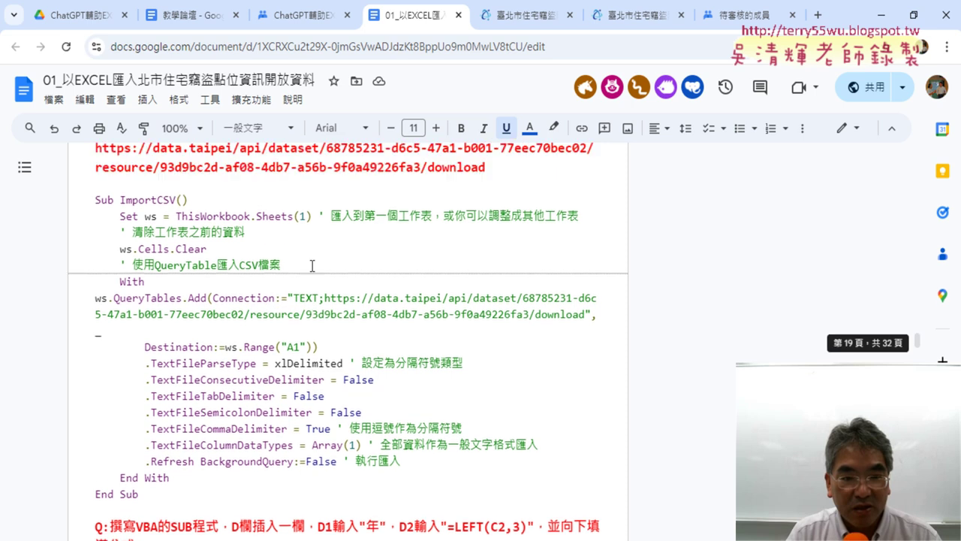
pyautogui.scroll(3, 272, 291)
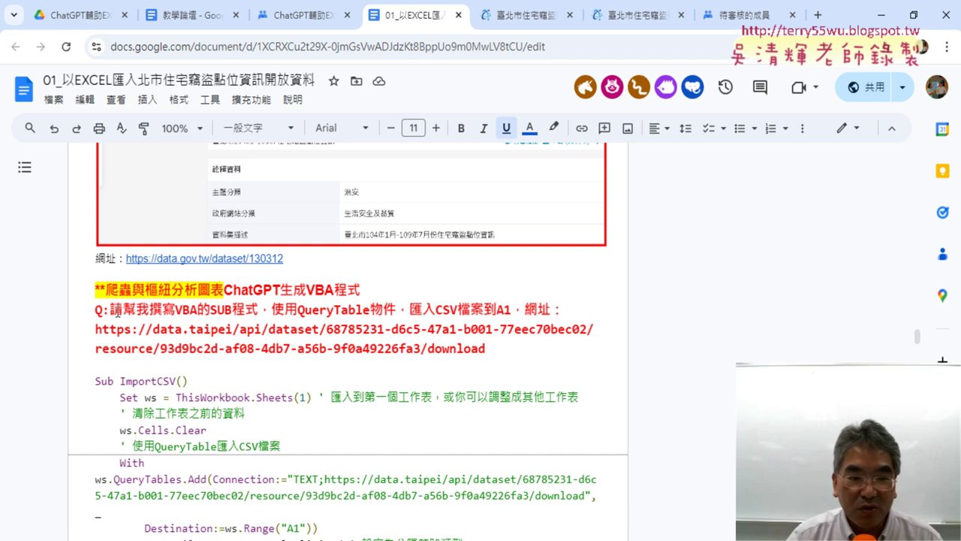
pyautogui.moveTo(112, 310); pyautogui.dragTo(268, 316)
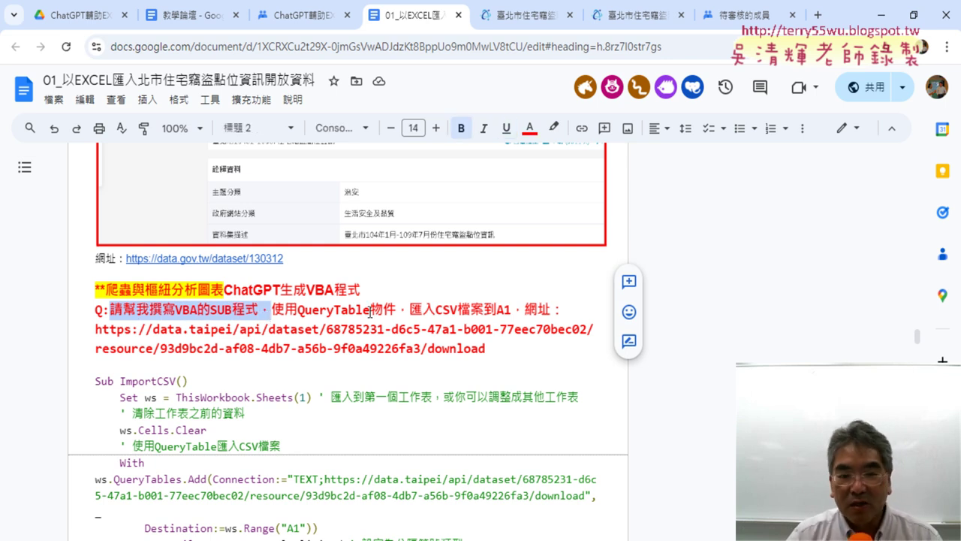
# Step: Highlight the prompt's QueryTable, 匯入 and CSV wording and the 網址： part
pyautogui.click(275, 309)
pyautogui.moveTo(272, 310); pyautogui.dragTo(409, 309)
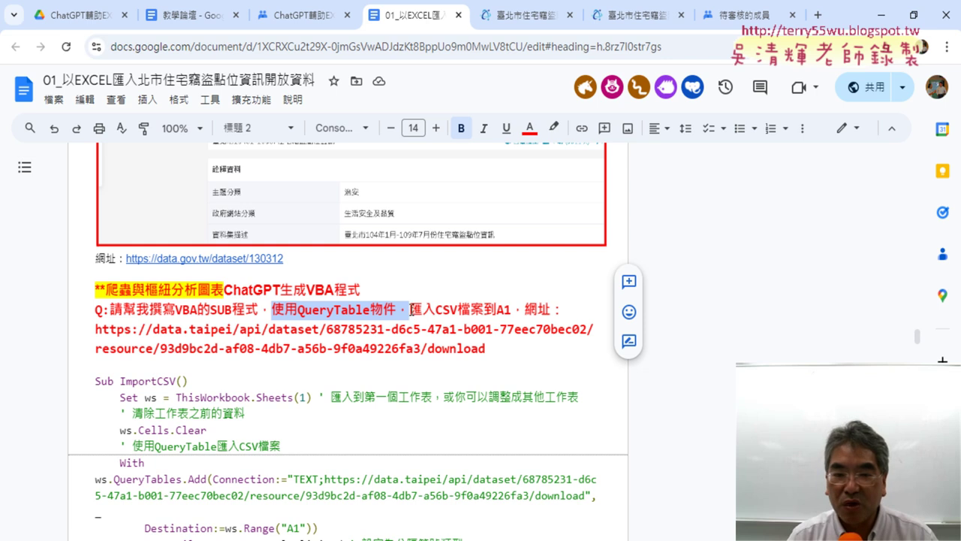
pyautogui.click(412, 308)
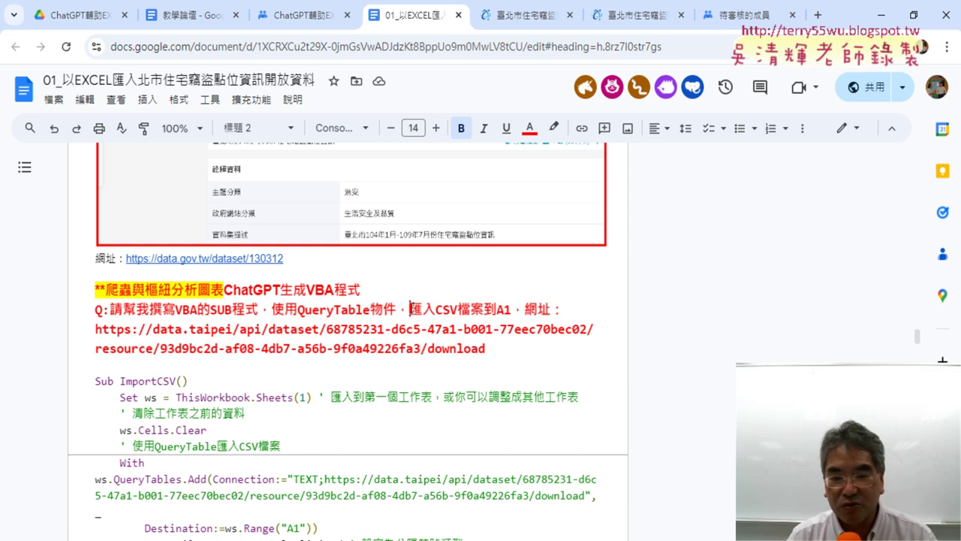
pyautogui.moveTo(411, 309); pyautogui.dragTo(435, 309)
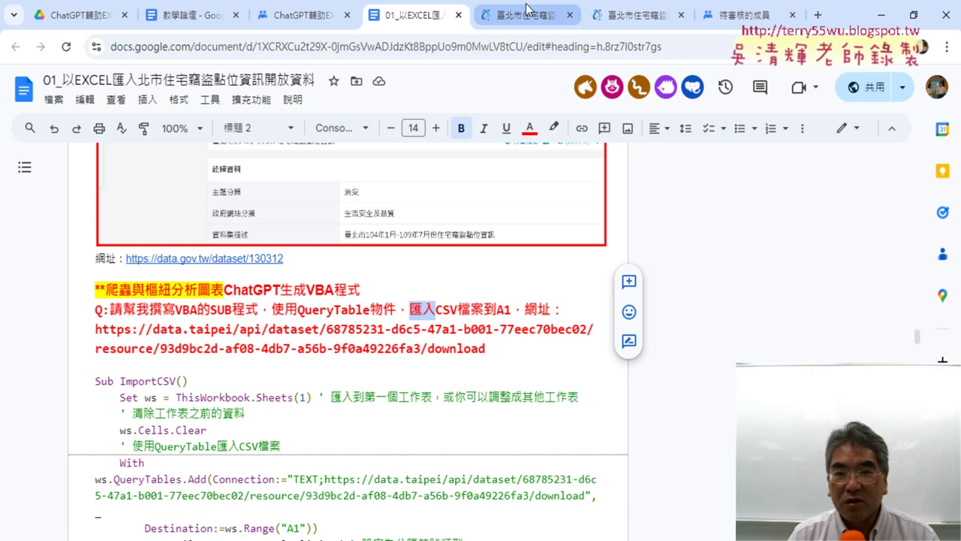
pyautogui.moveTo(456, 307)
pyautogui.mouseDown()
pyautogui.moveTo(412, 308)
pyautogui.moveTo(559, 310)
pyautogui.moveTo(567, 320)
pyautogui.mouseUp()
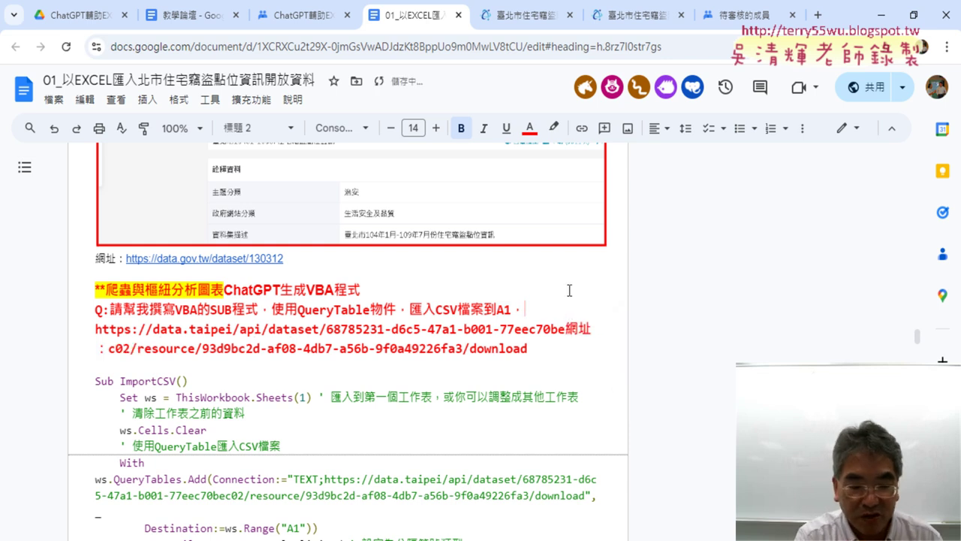
pyautogui.hotkey('ctrl', 'z')
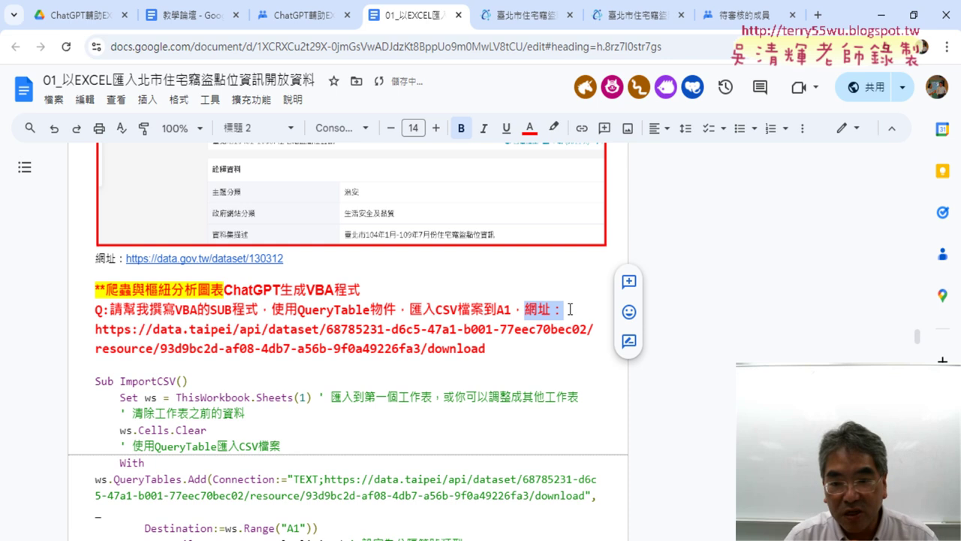
pyautogui.moveTo(570, 308); pyautogui.dragTo(580, 347)
pyautogui.click(587, 277)
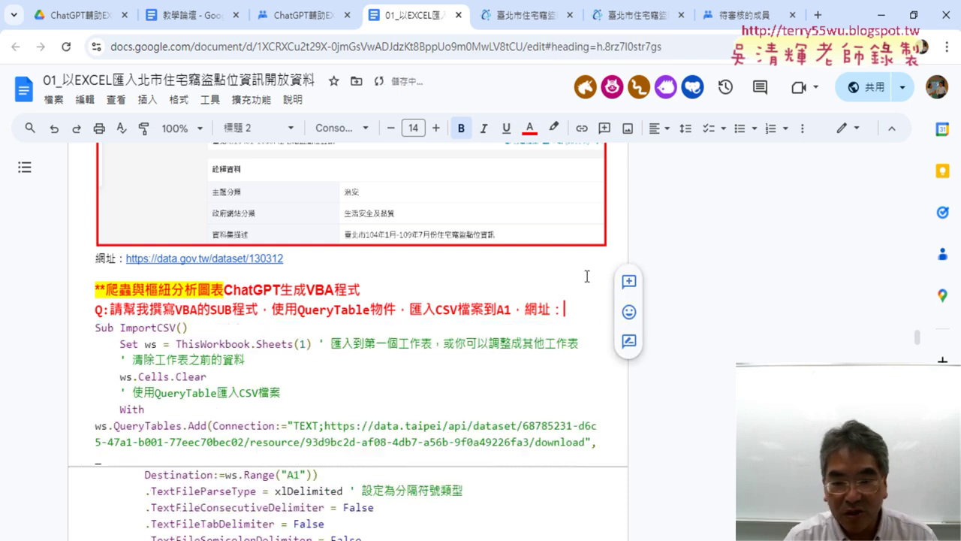
# Step: Copy the data.gov.tw CSV download link and paste it after 網址： in the prompt
pyautogui.click(521, 10)
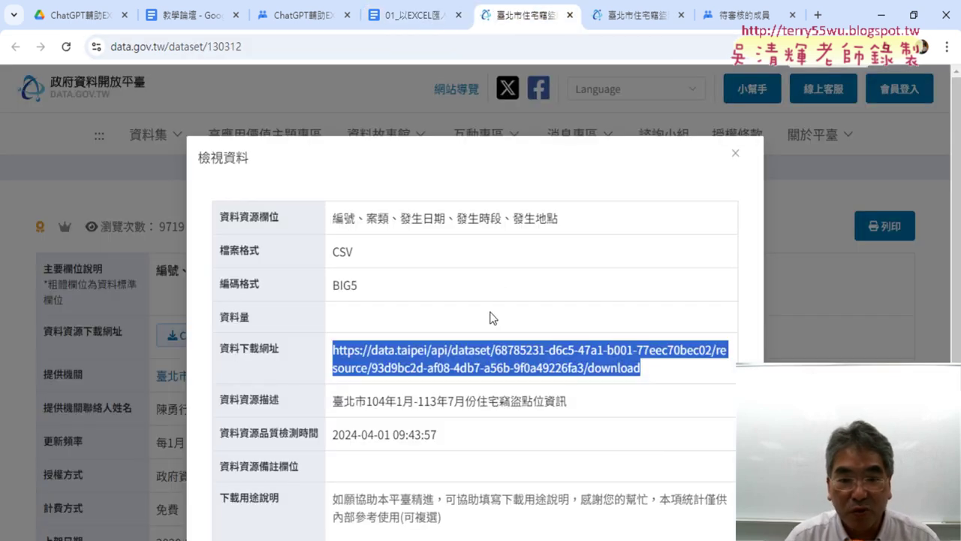
pyautogui.rightClick(530, 350)
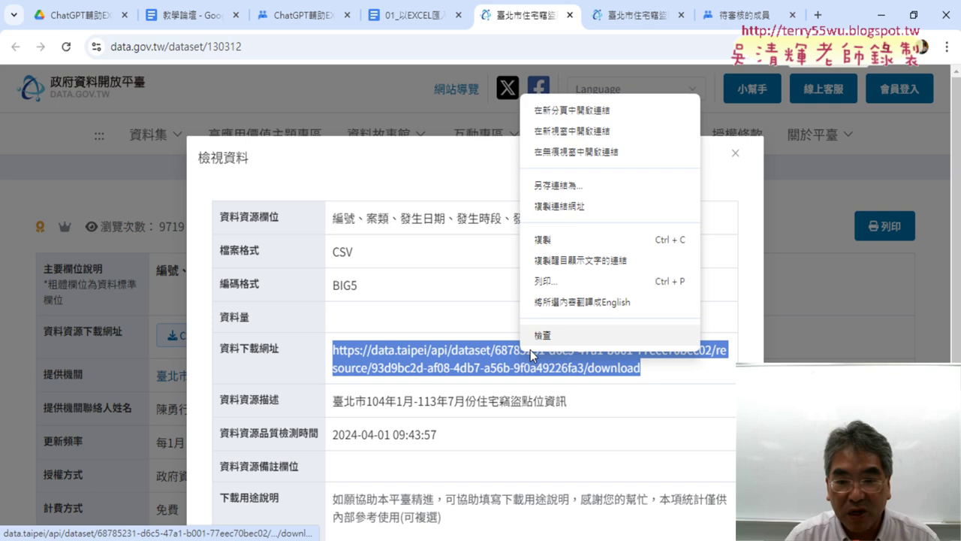
pyautogui.click(570, 245)
pyautogui.click(411, 17)
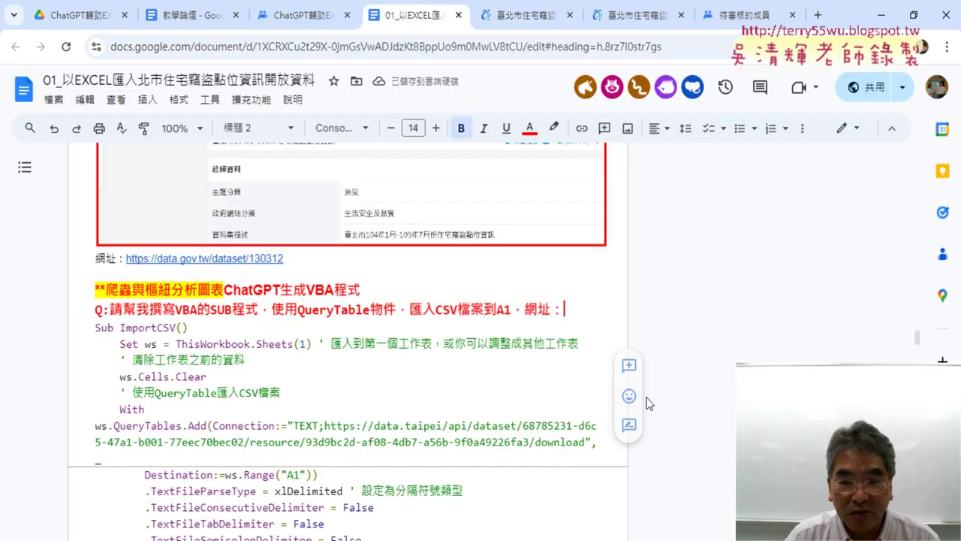
pyautogui.hotkey('ctrl', 'v')
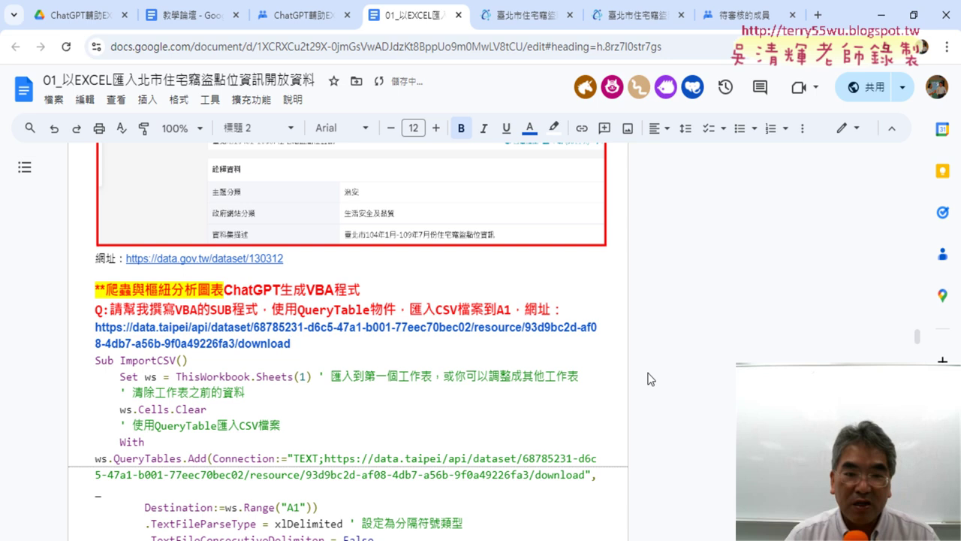
pyautogui.moveTo(292, 344); pyautogui.dragTo(110, 310)
pyautogui.hotkey('ctrl', 'c')
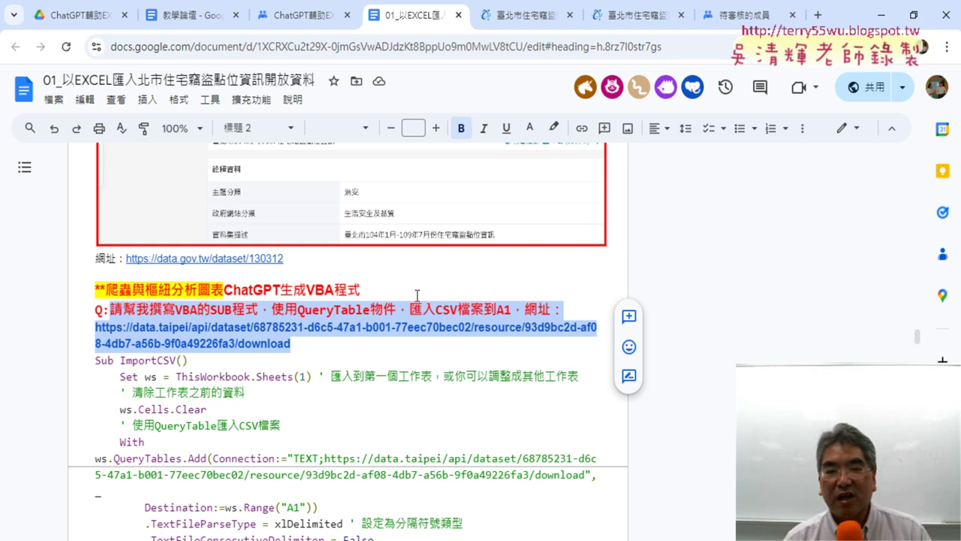
# Step: Search for chatgpt in a new tab and start an empty chat at chatgpt.com
pyautogui.click(820, 15)
pyautogui.write('g')
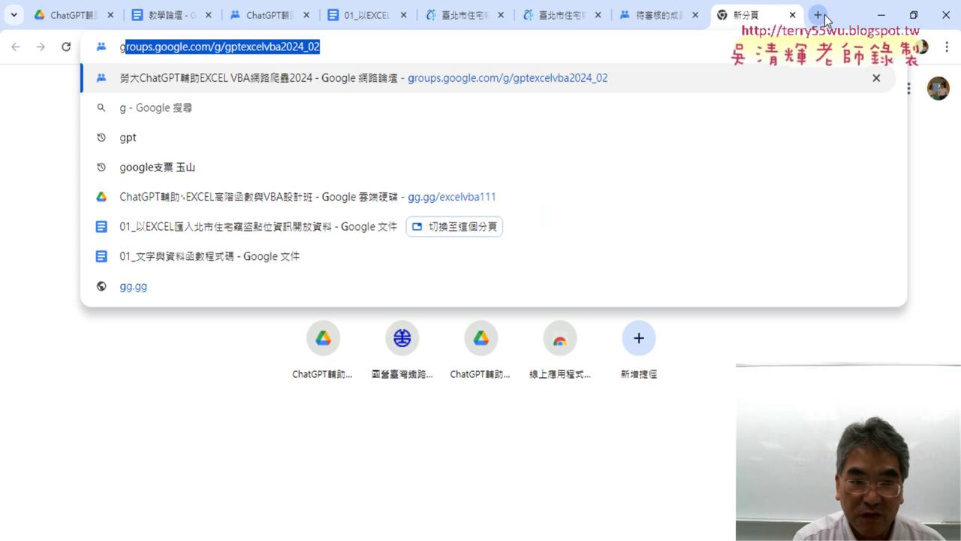
pyautogui.press('BackSpace')
pyautogui.write('c')
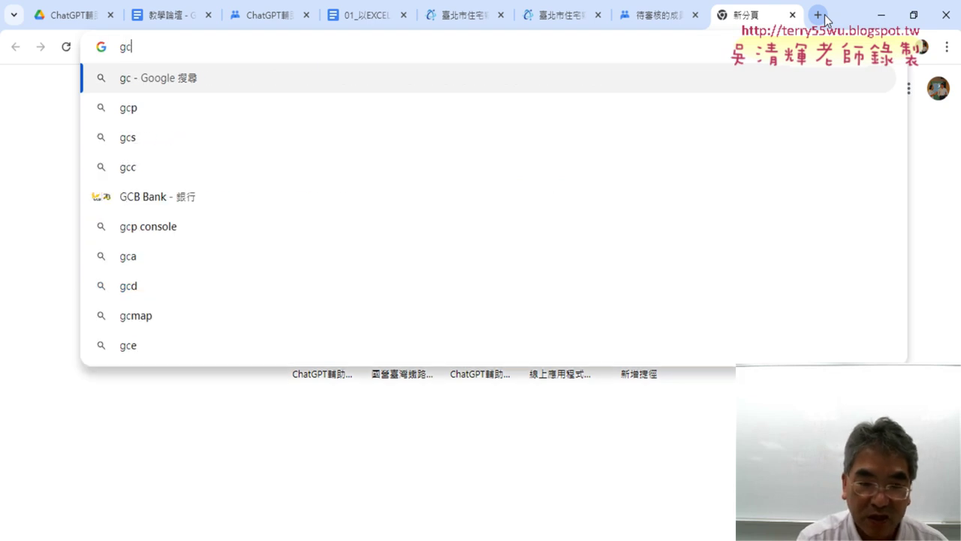
pyautogui.write('h')
pyautogui.press('BackSpace')
pyautogui.press('BackSpace')
pyautogui.press('BackSpace')
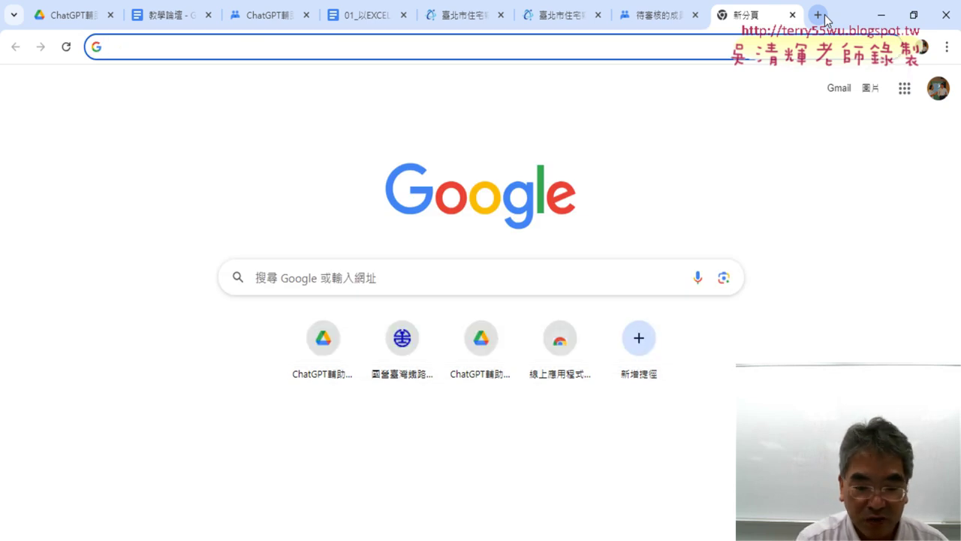
pyautogui.write('chatg')
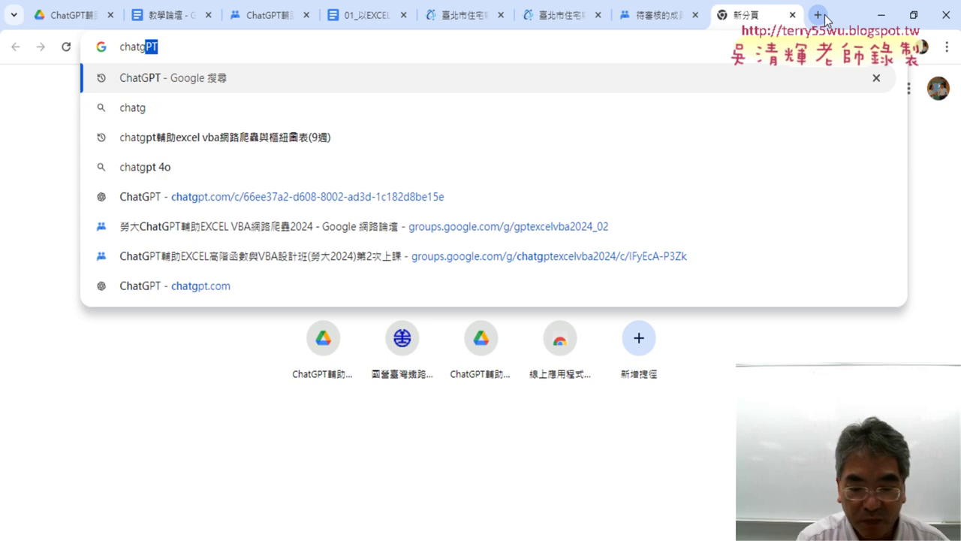
pyautogui.write('pt')
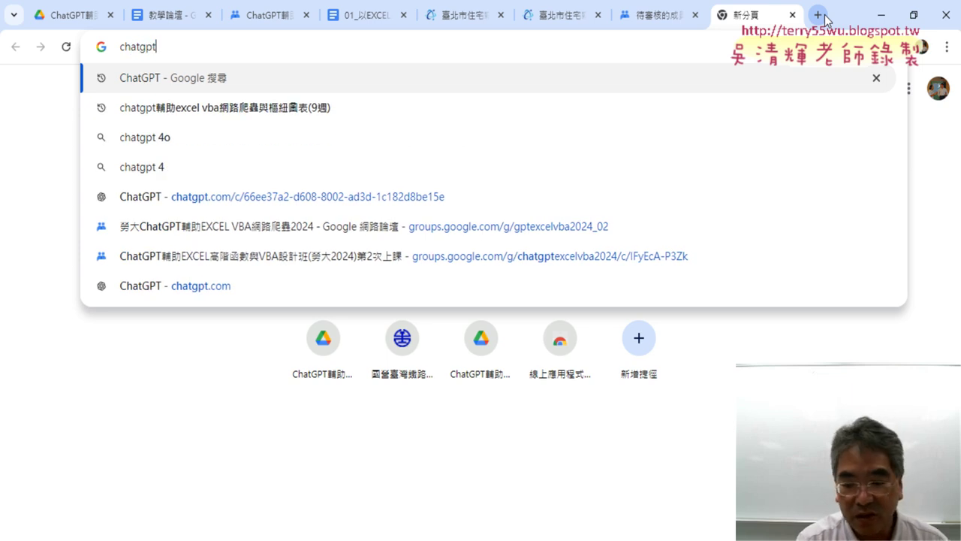
pyautogui.press('Return')
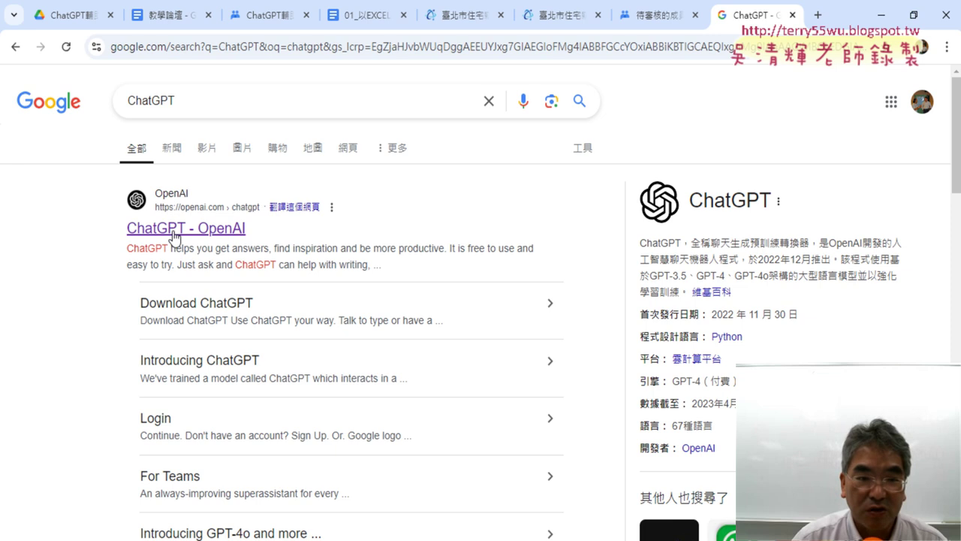
pyautogui.click(174, 229)
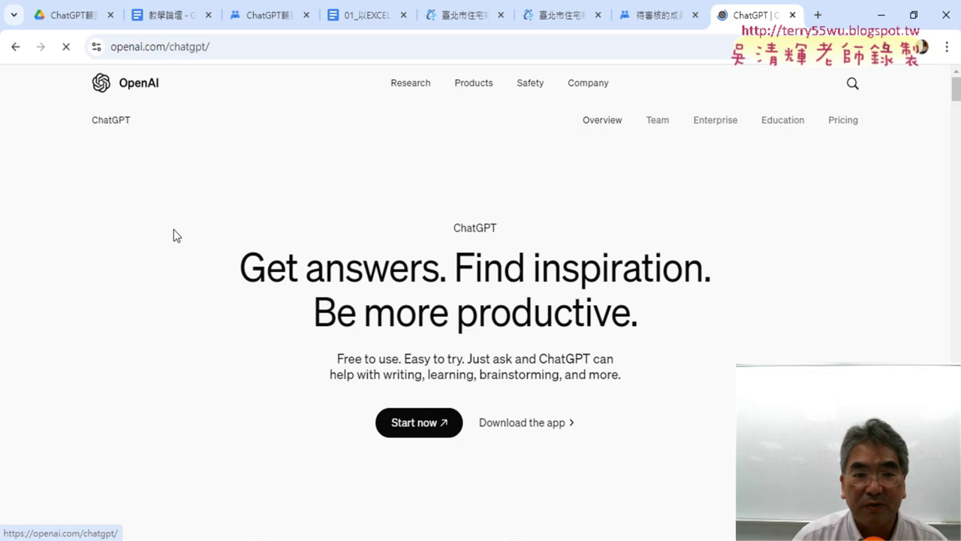
pyautogui.click(425, 422)
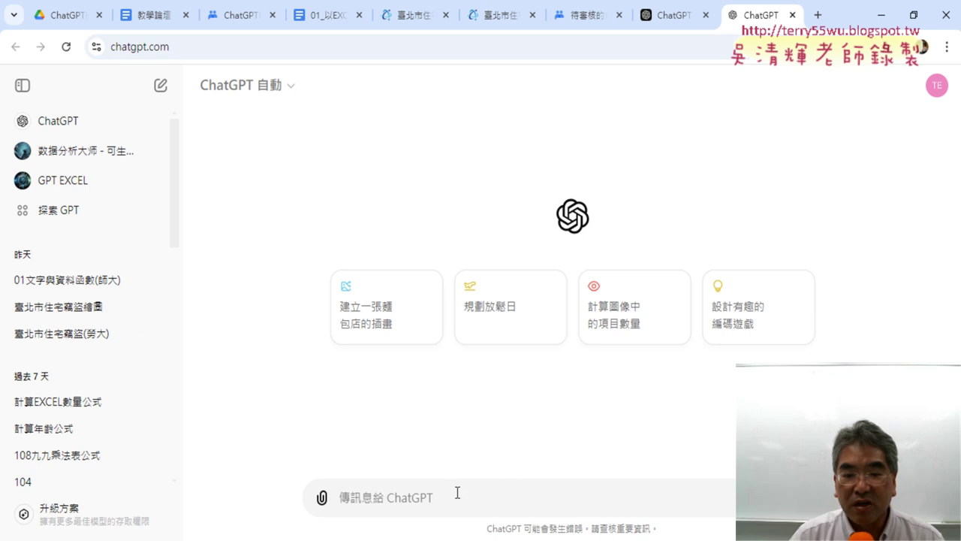
# Step: Paste and send the prompt asking ChatGPT for a VBA Sub that imports the Taipei CSV
pyautogui.hotkey('ctrl', 'v')
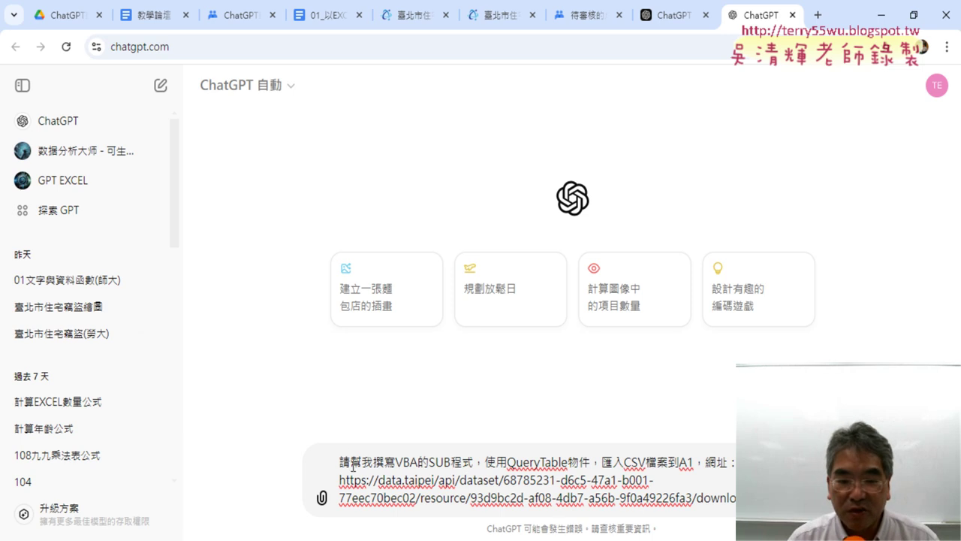
pyautogui.moveTo(401, 462); pyautogui.dragTo(588, 465)
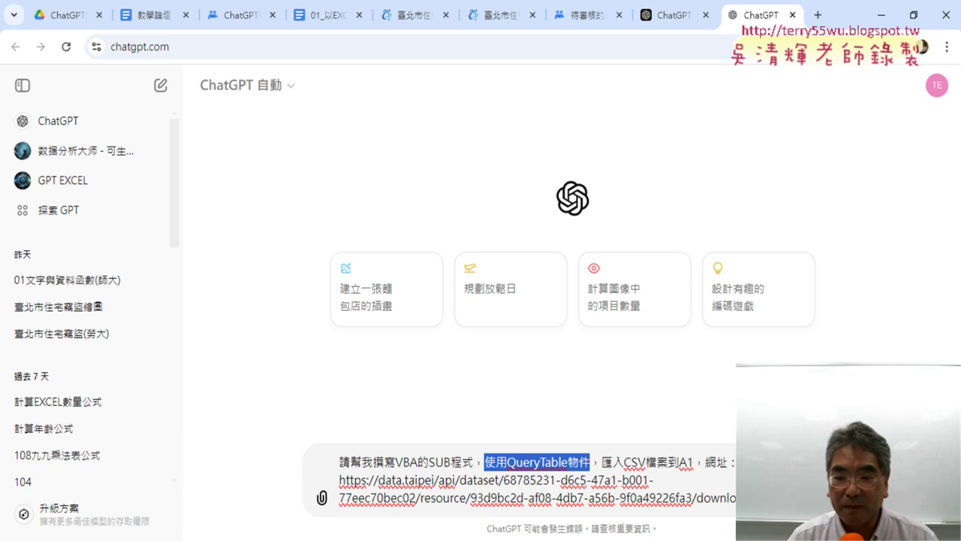
pyautogui.press('Return')
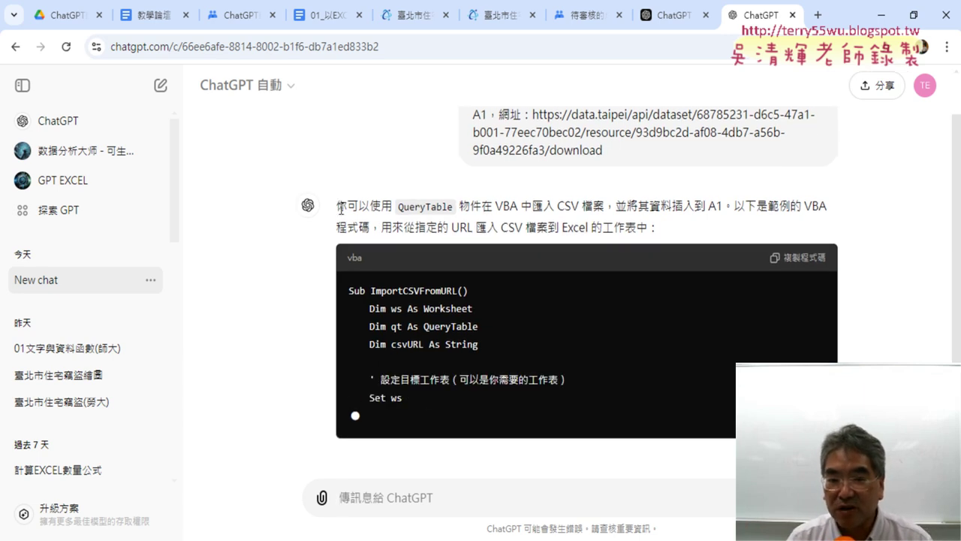
# Step: Review the reply's QueryTable import into cell A1 and copy the generated VBA code
pyautogui.moveTo(339, 207)
pyautogui.mouseDown()
pyautogui.moveTo(461, 172)
pyautogui.moveTo(479, 182)
pyautogui.mouseUp()
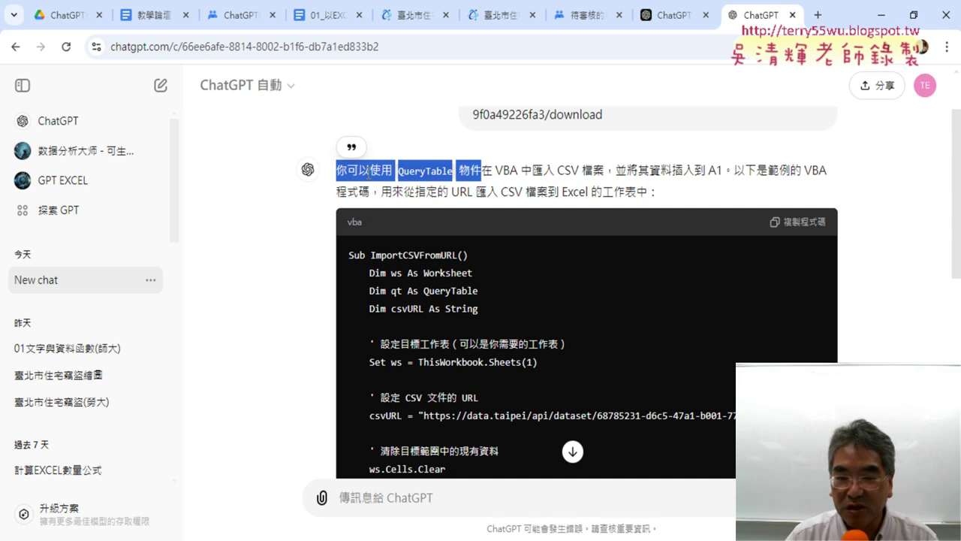
pyautogui.click(503, 174)
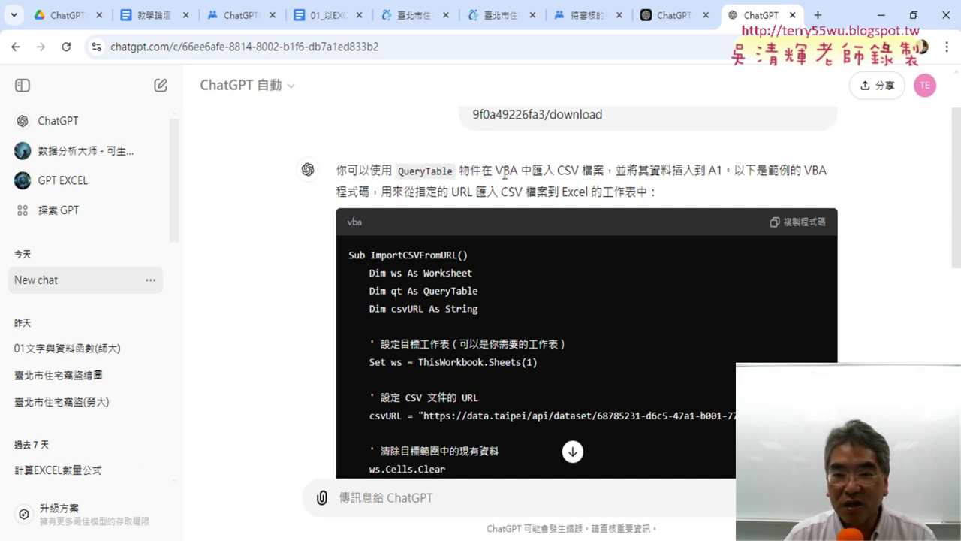
pyautogui.moveTo(492, 170); pyautogui.dragTo(601, 176)
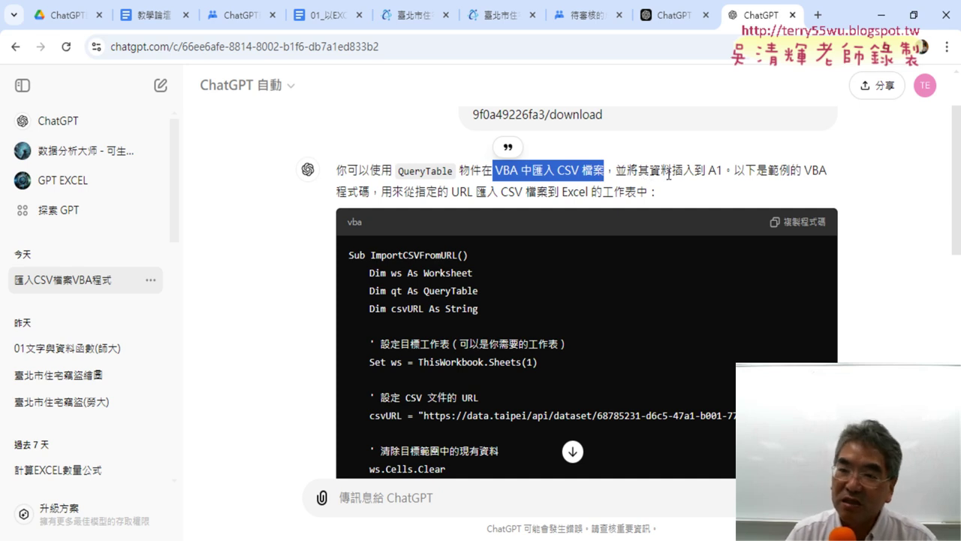
pyautogui.moveTo(706, 171); pyautogui.dragTo(722, 171)
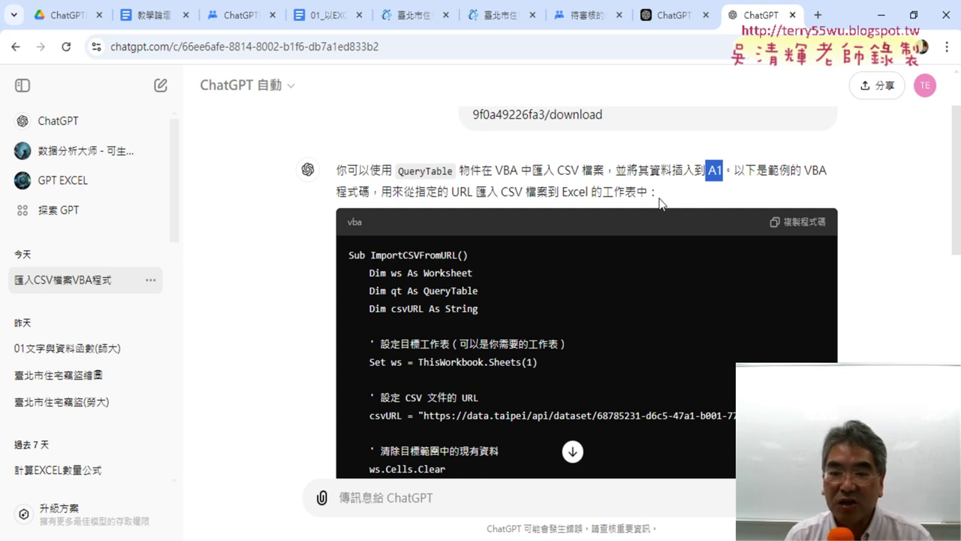
pyautogui.scroll(-1, 657, 194)
pyautogui.scroll(-1, 658, 195)
pyautogui.scroll(1, 657, 199)
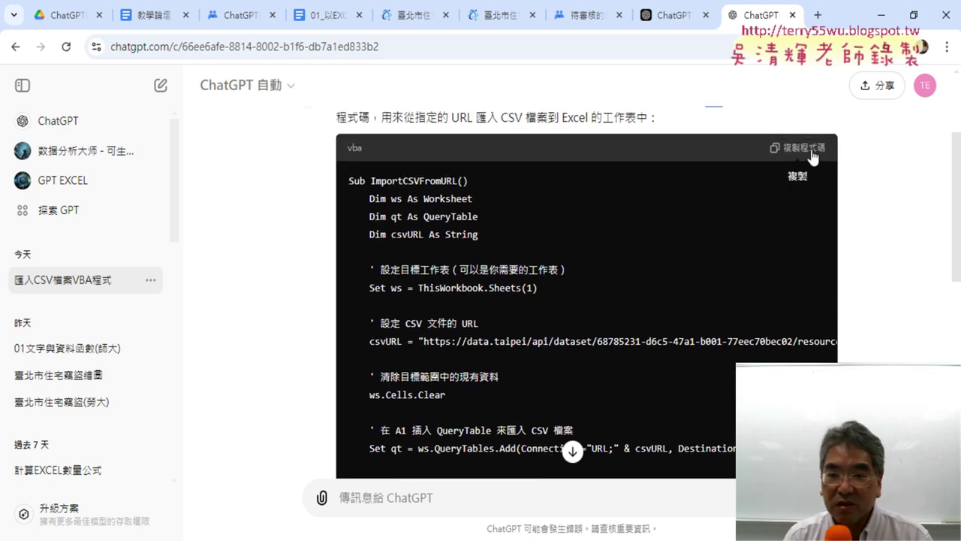
pyautogui.click(813, 157)
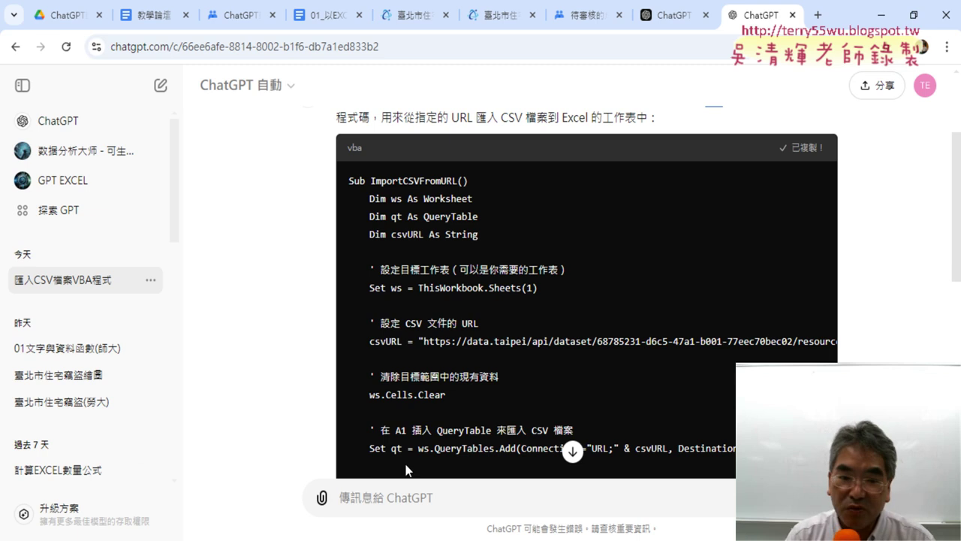
# Step: Enable the 開發人員 (Developer) tab in Excel Options > Customize Ribbon and launch Visual Basic
pyautogui.hotkey('alt', 'Tab')
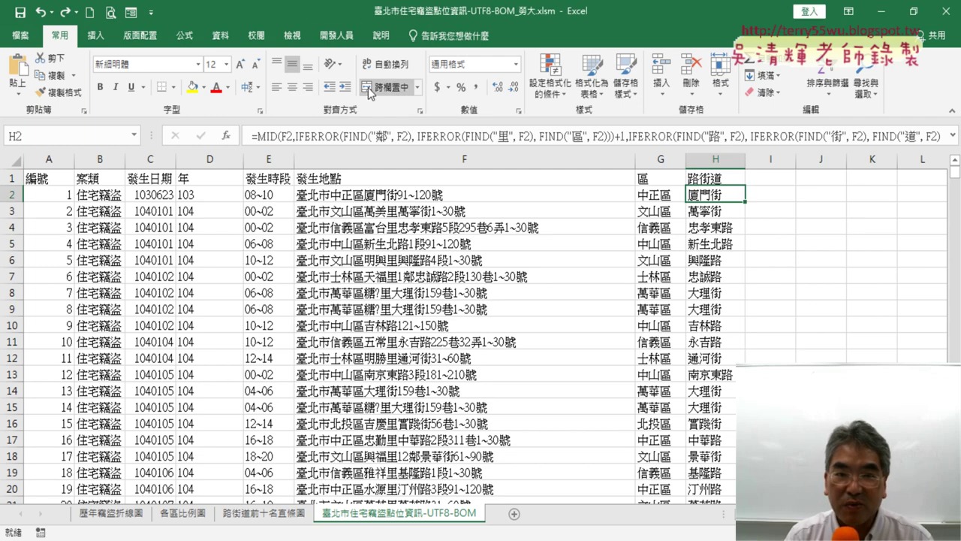
pyautogui.click(340, 36)
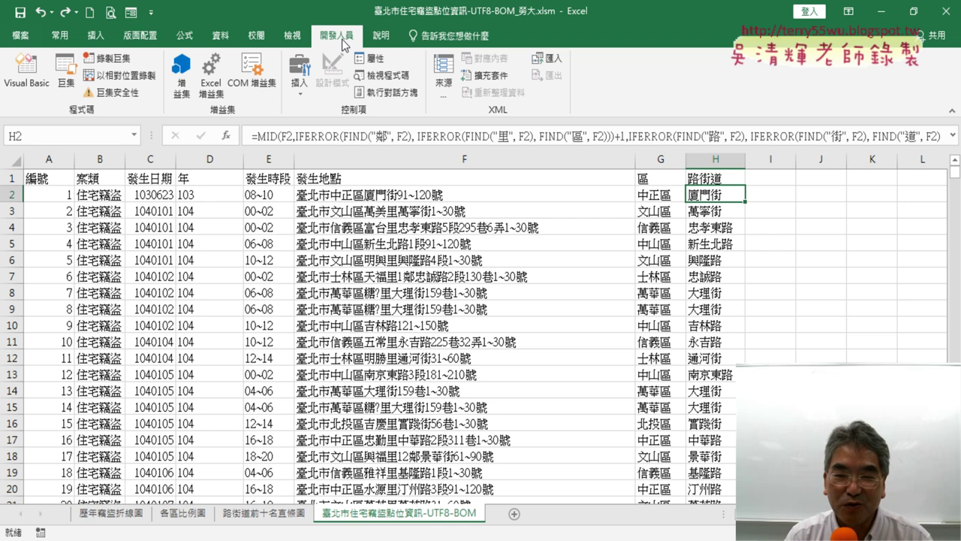
pyautogui.click(151, 13)
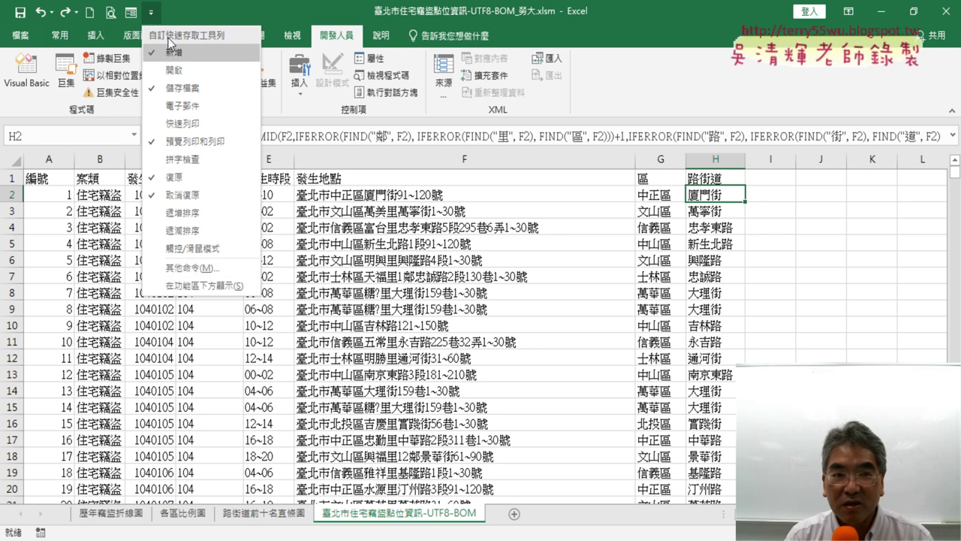
pyautogui.click(192, 267)
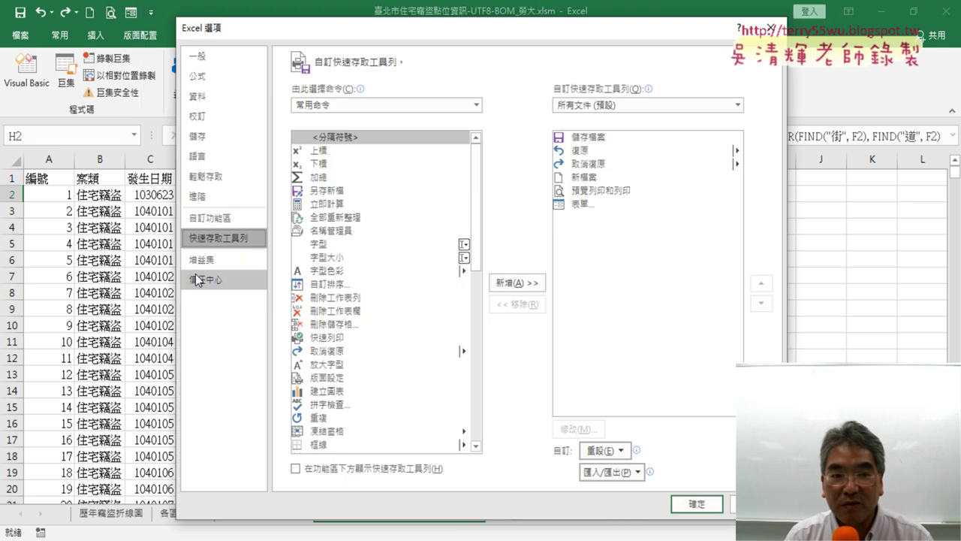
pyautogui.click(225, 216)
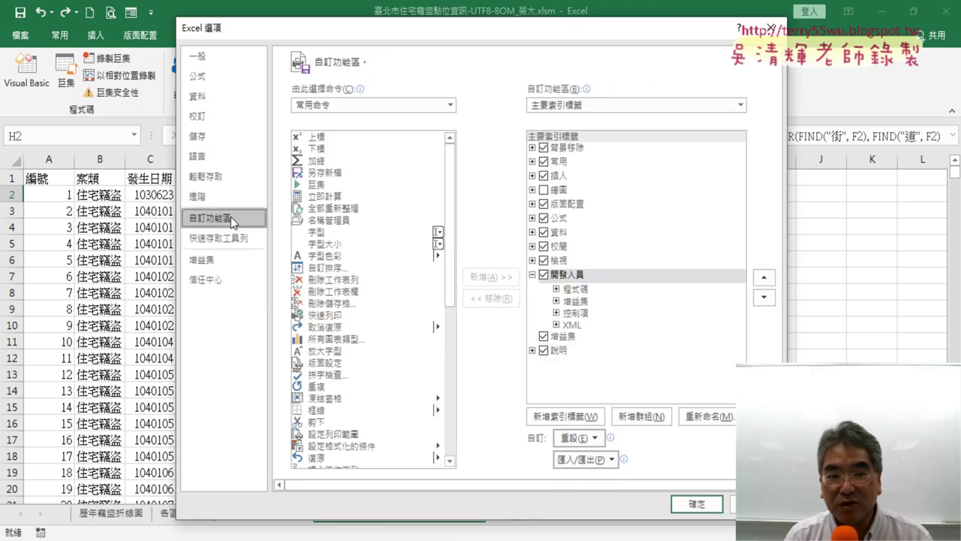
pyautogui.click(545, 275)
pyautogui.click(544, 275)
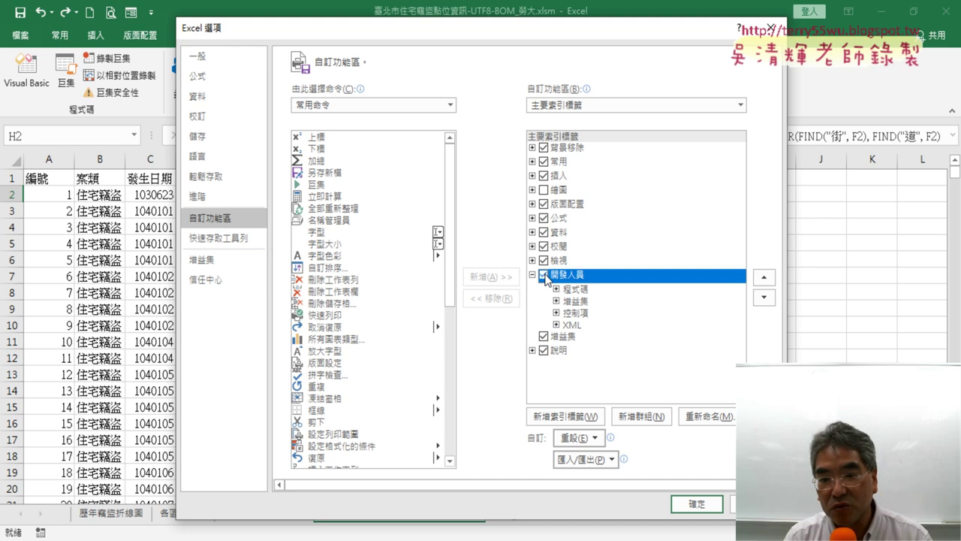
pyautogui.click(697, 504)
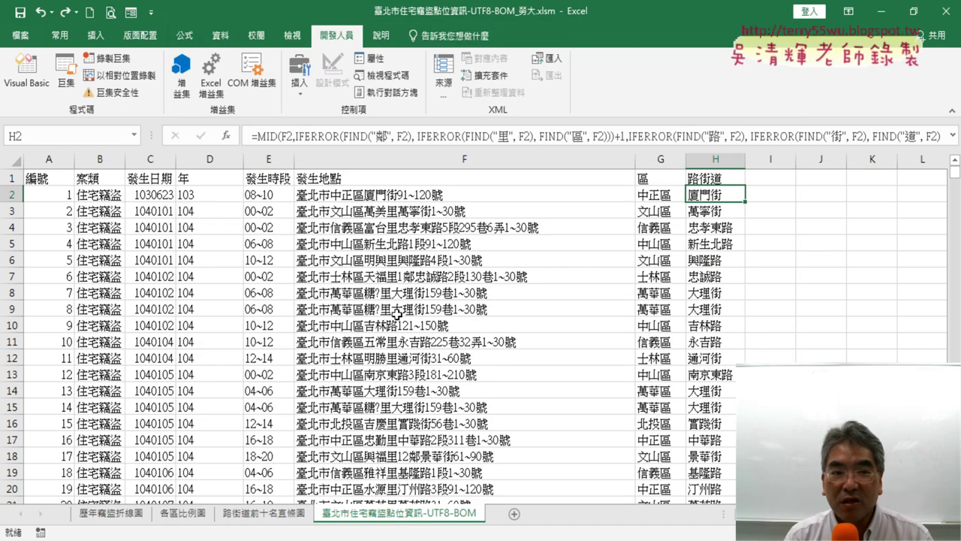
pyautogui.click(44, 87)
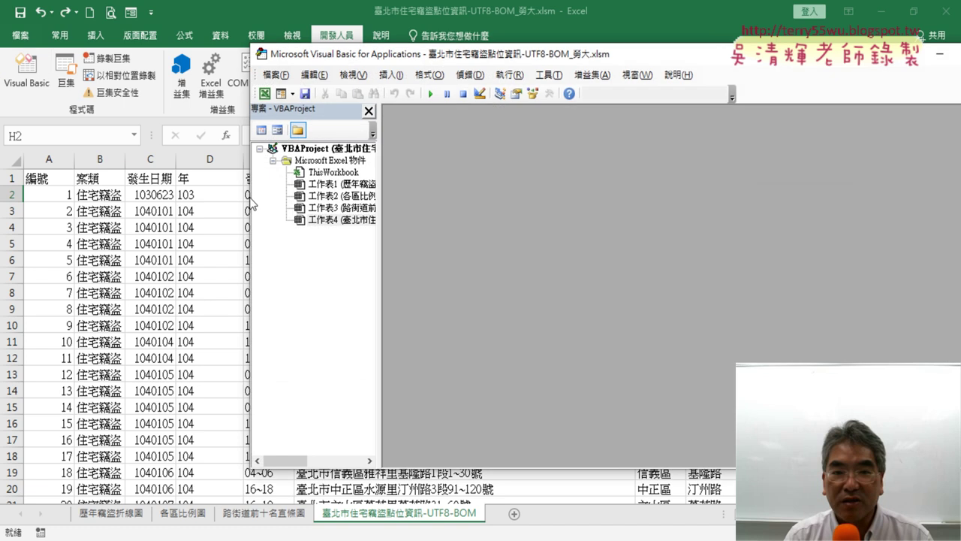
# Step: Insert a new Module1 into the VBAProject and paste the ImportCSVFromURL macro, showing its first line
pyautogui.moveTo(481, 54); pyautogui.dragTo(305, 103)
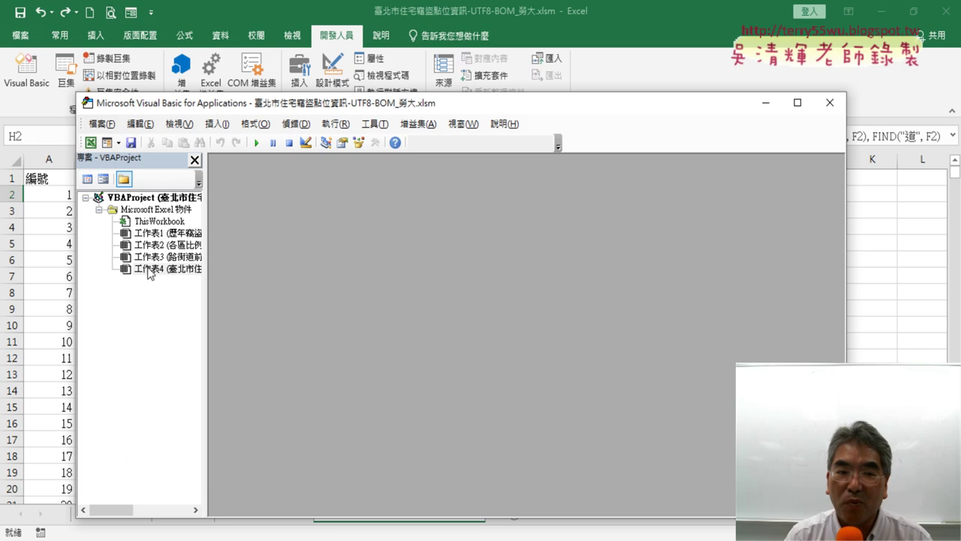
pyautogui.rightClick(146, 246)
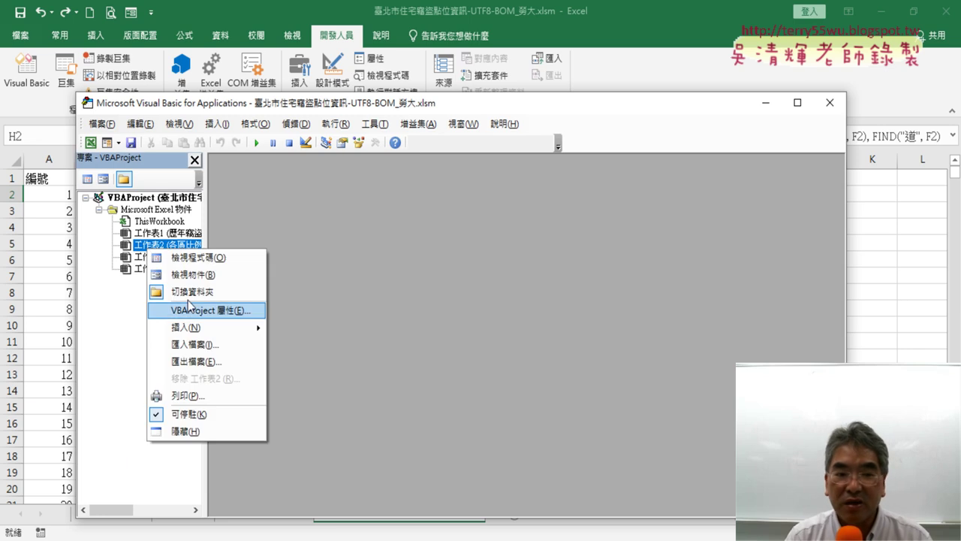
pyautogui.moveTo(202, 328)
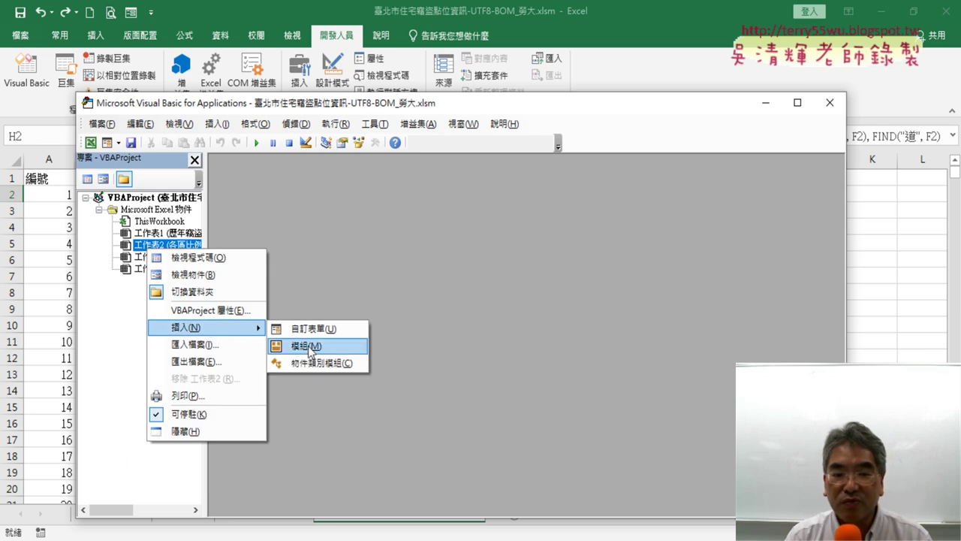
pyautogui.click(310, 347)
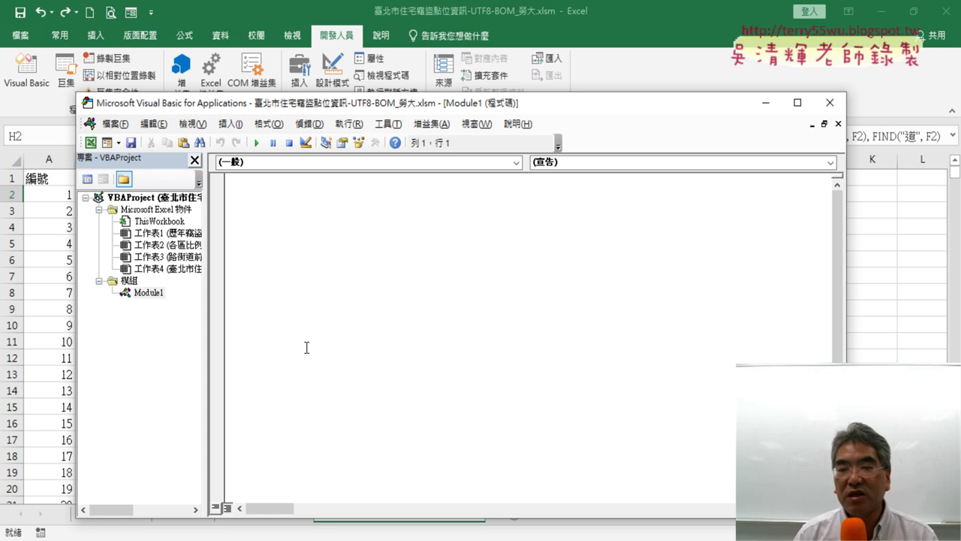
pyautogui.hotkey('ctrl', 'v')
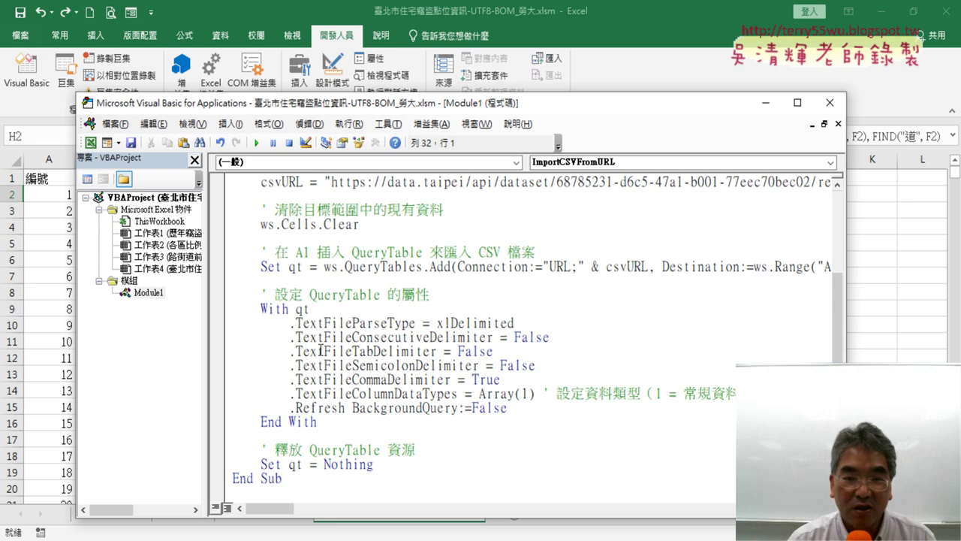
pyautogui.scroll(2, 353, 330)
pyautogui.scroll(1, 362, 327)
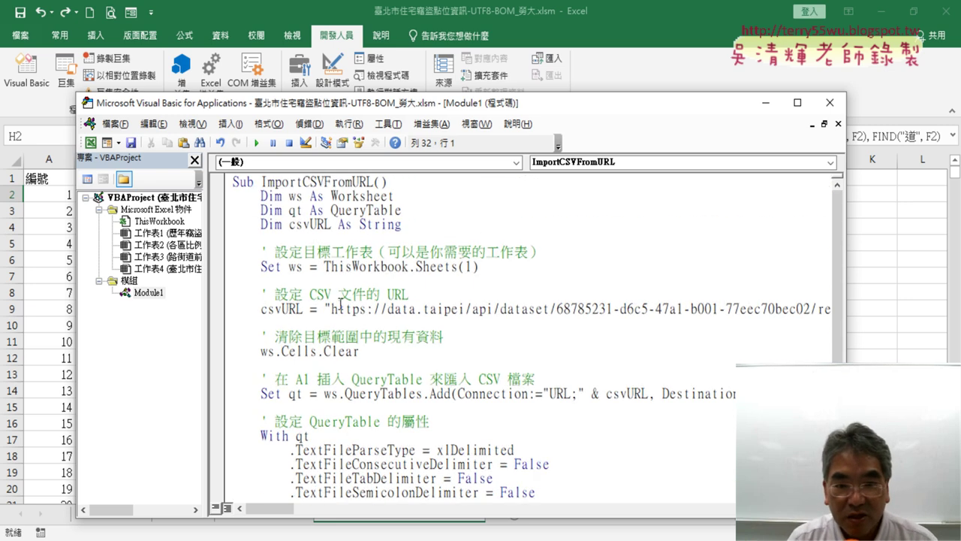
# Step: Widen the code pane and shift the VBA window beside the worksheet, highlighting ThisWorkbook.Sheets(1)
pyautogui.moveTo(205, 293); pyautogui.dragTo(166, 293)
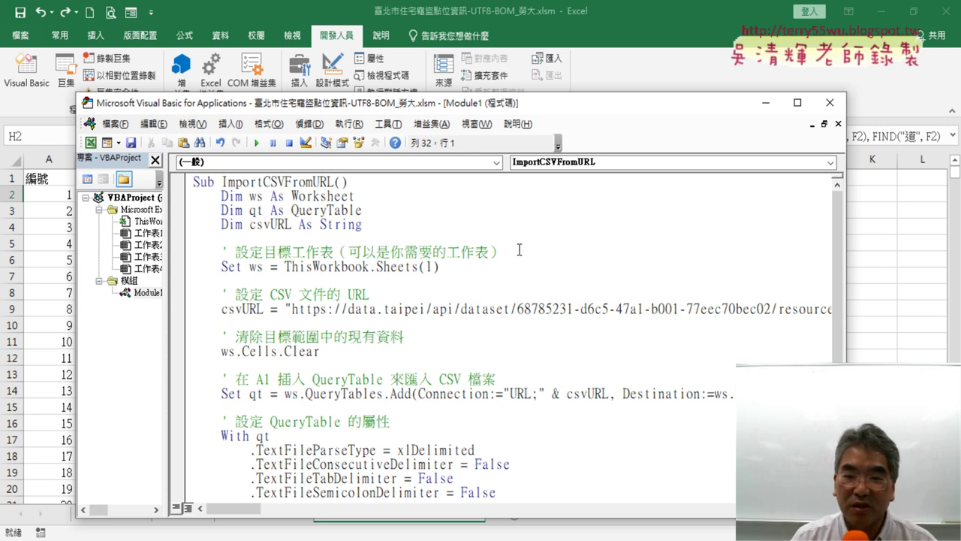
pyautogui.moveTo(506, 107); pyautogui.dragTo(545, 49)
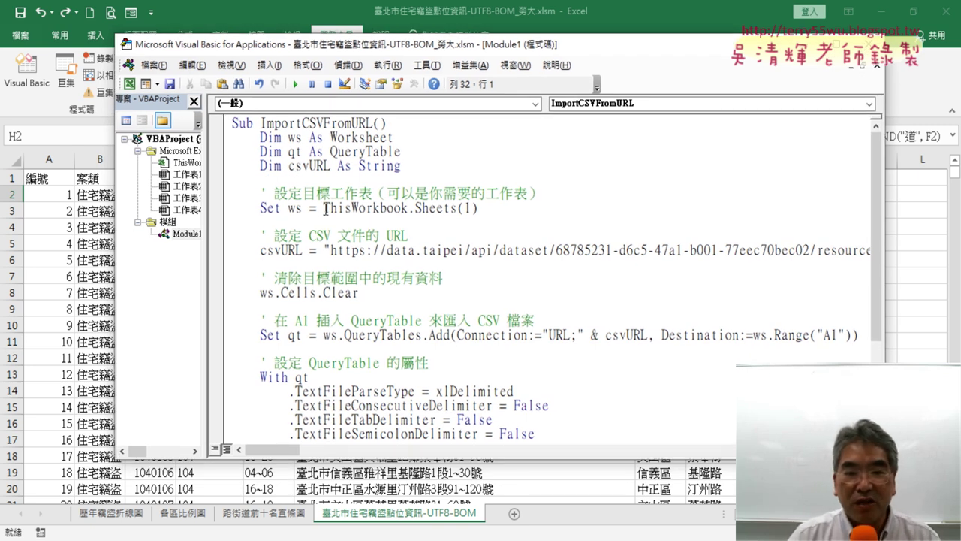
pyautogui.moveTo(323, 208); pyautogui.dragTo(415, 215)
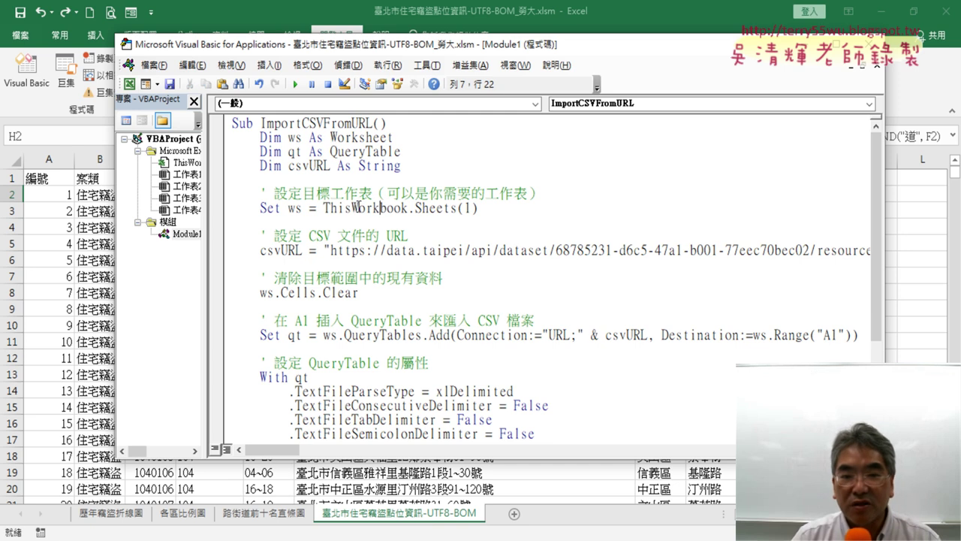
pyautogui.moveTo(351, 208); pyautogui.dragTo(418, 208)
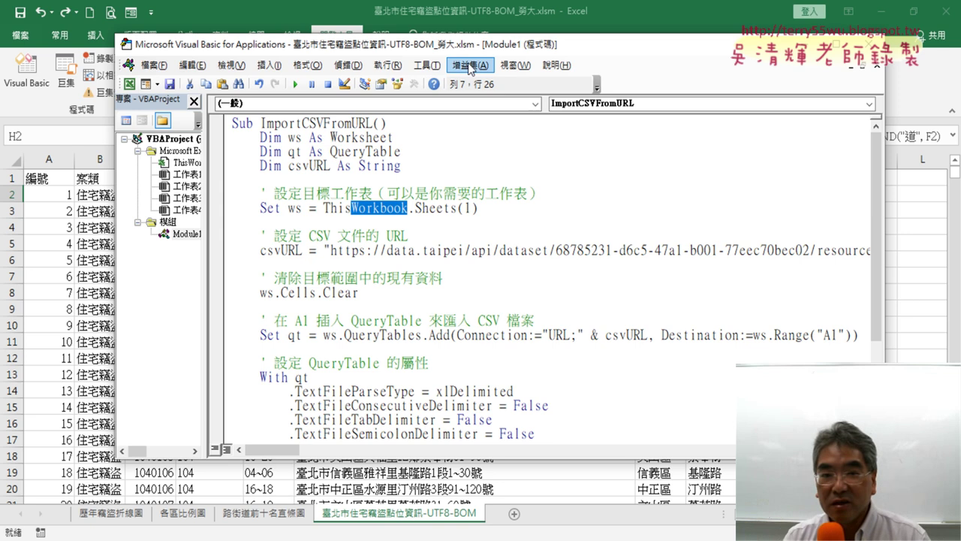
pyautogui.moveTo(475, 52); pyautogui.dragTo(676, 53)
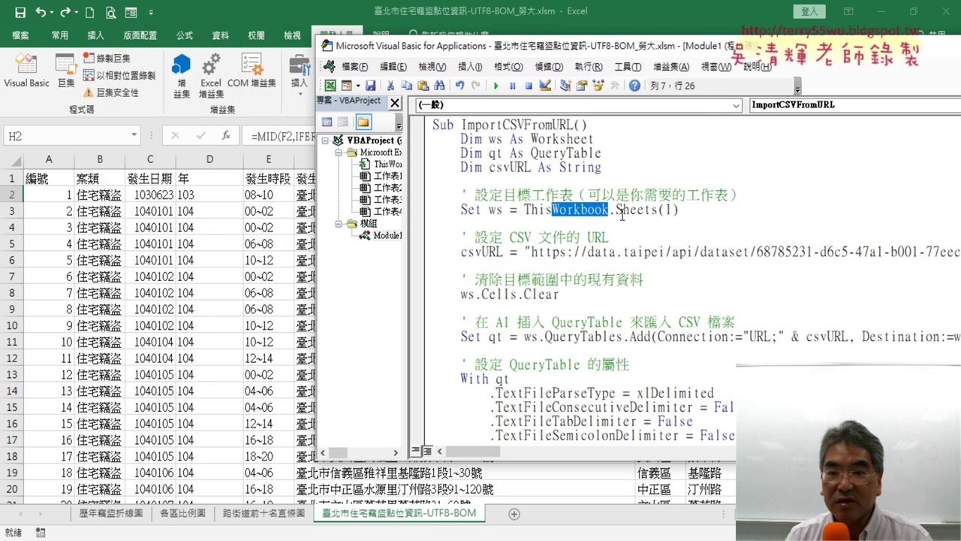
# Step: Select the index 1 in .Sheets(1), then bring the 臺北市住宅竊盜點位資訊-UTF8-BOM worksheet forward
pyautogui.moveTo(609, 210); pyautogui.dragTo(651, 210)
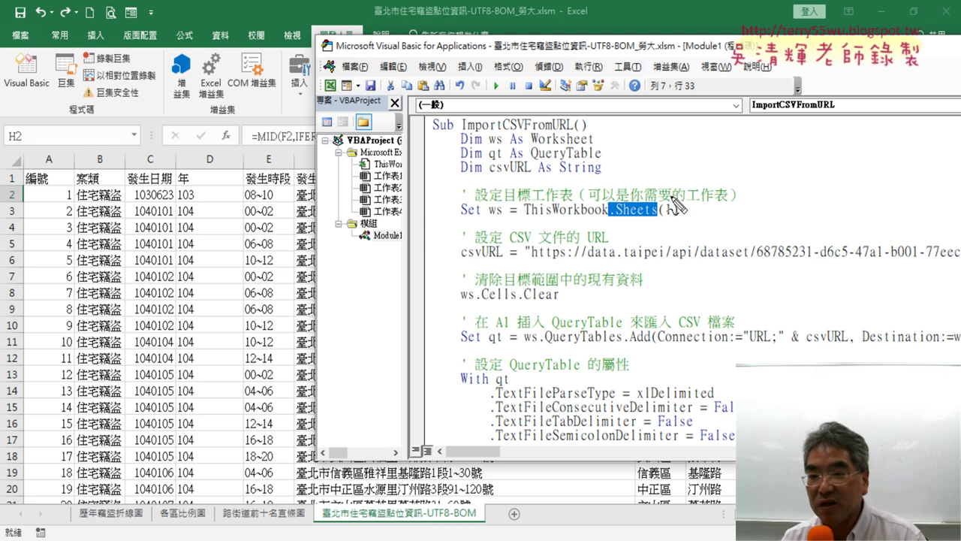
pyautogui.moveTo(669, 204); pyautogui.dragTo(666, 218)
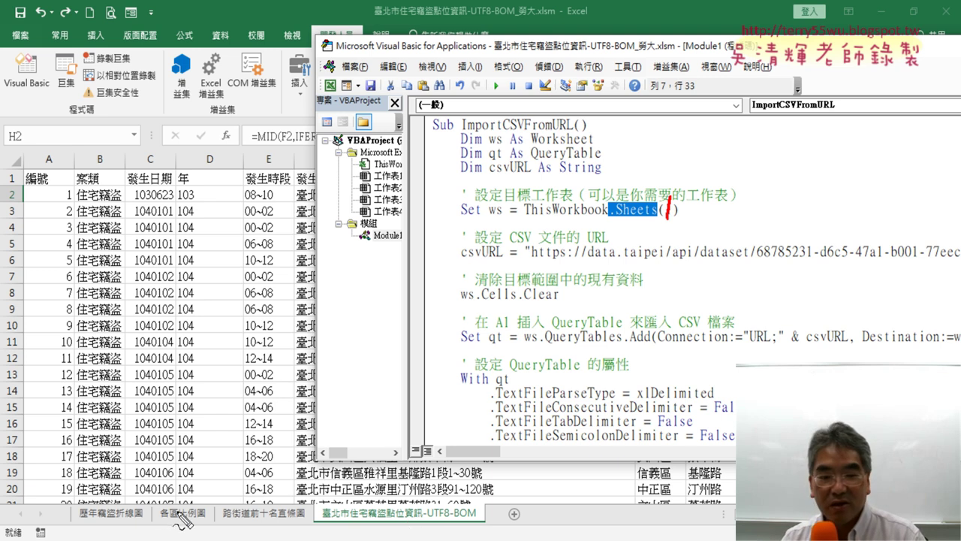
pyautogui.moveTo(434, 475)
pyautogui.mouseDown()
pyautogui.moveTo(450, 500)
pyautogui.moveTo(431, 526)
pyautogui.mouseUp()
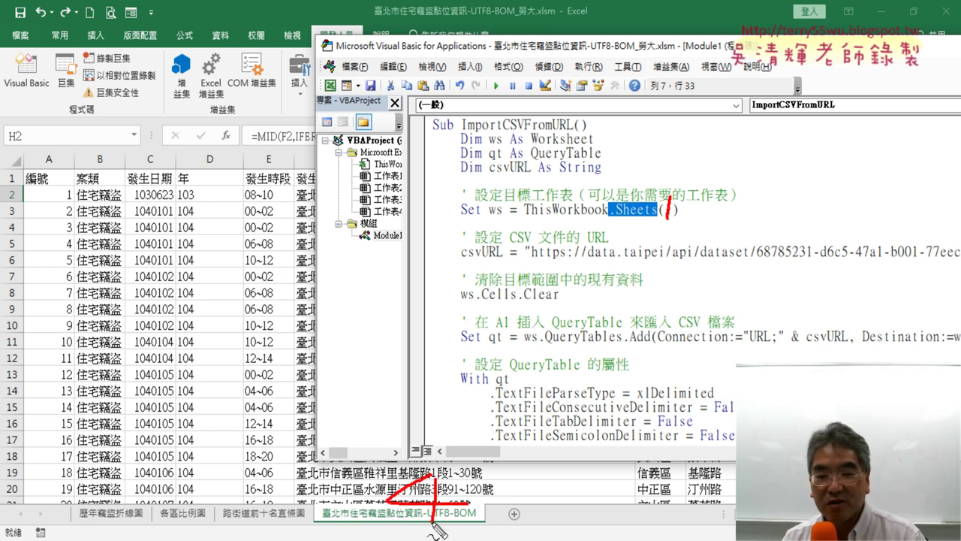
pyautogui.moveTo(161, 430)
pyautogui.mouseDown()
pyautogui.moveTo(124, 496)
pyautogui.moveTo(150, 484)
pyautogui.mouseUp()
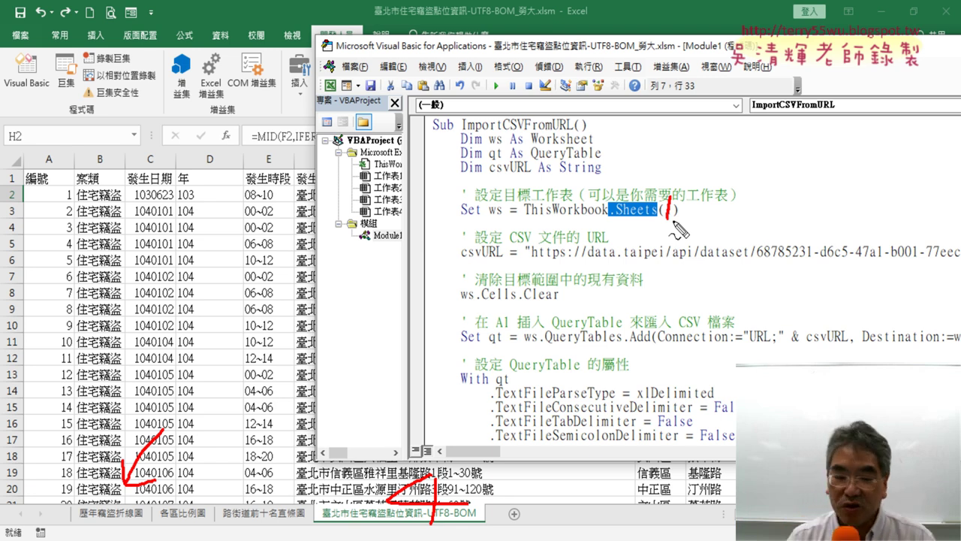
pyautogui.press('Escape')
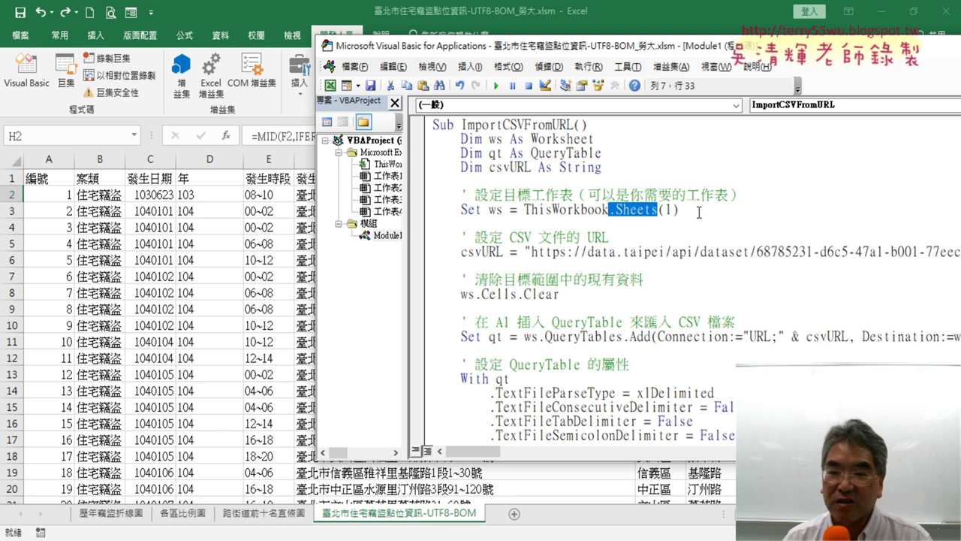
pyautogui.click(678, 209)
pyautogui.hotkey('shift', 'Left')
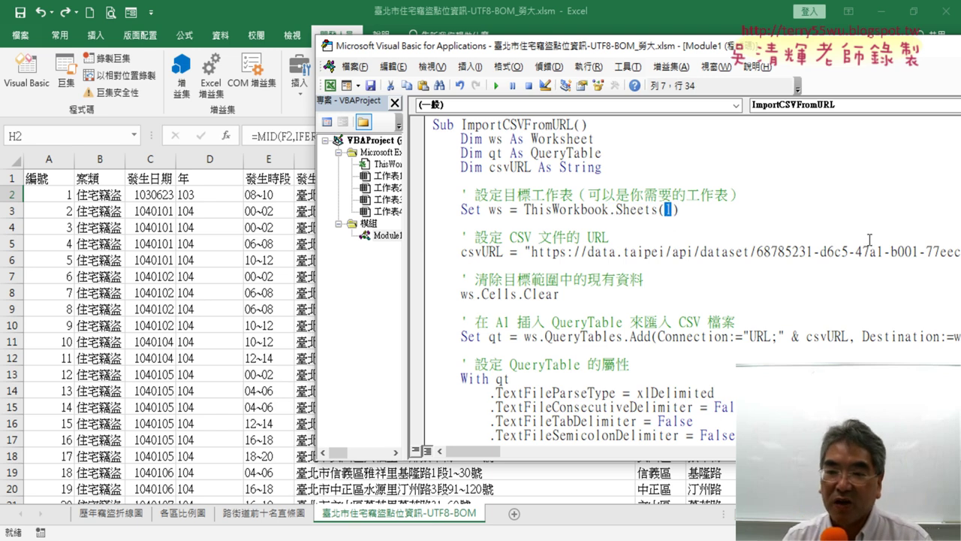
pyautogui.click(409, 518)
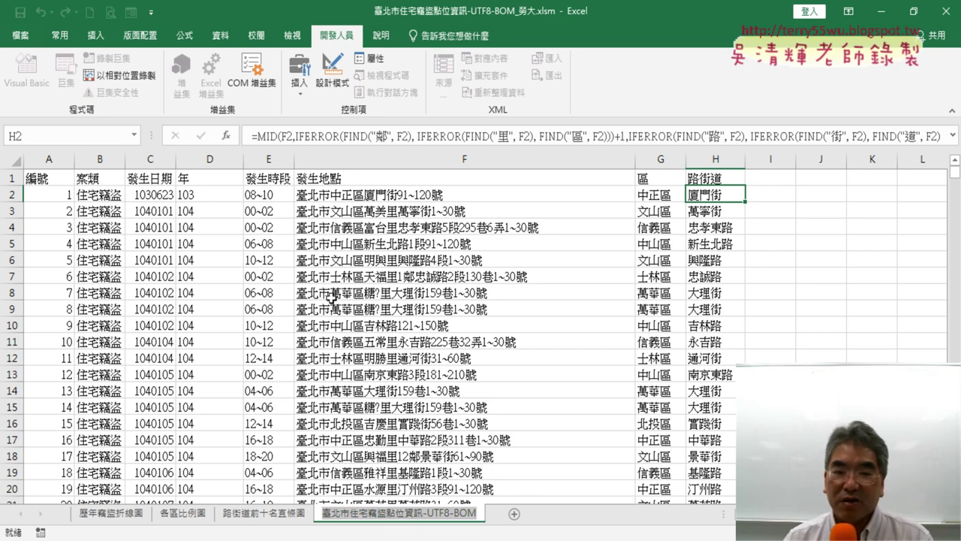
# Step: Change Sheets(1) to Sheets("臺北市住宅竊盜點位資訊-UTF8-BOM") in the macro's target-sheet line
pyautogui.click(389, 295)
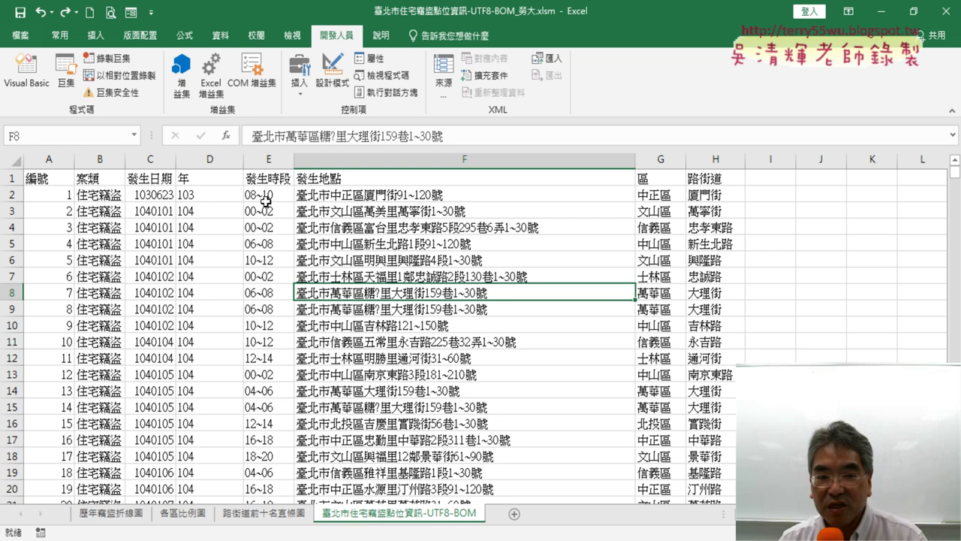
pyautogui.click(31, 84)
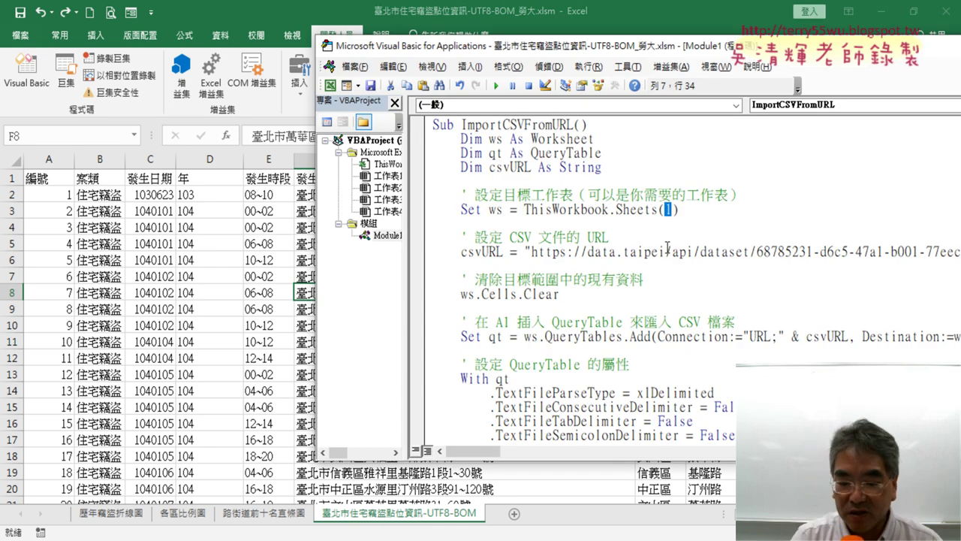
pyautogui.write('""')
pyautogui.press('Left')
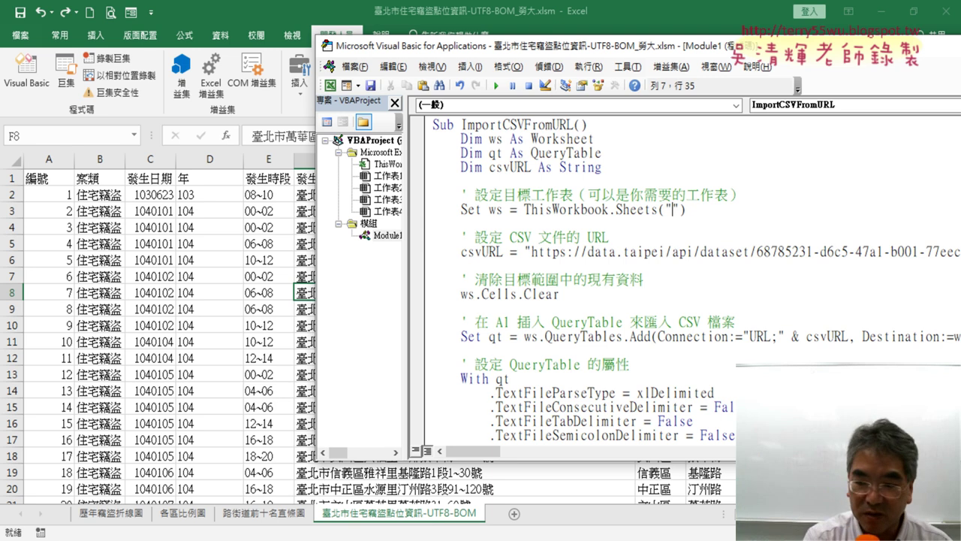
pyautogui.write('臺北市住宅竊盜點位資訊-UTF8-BOM')
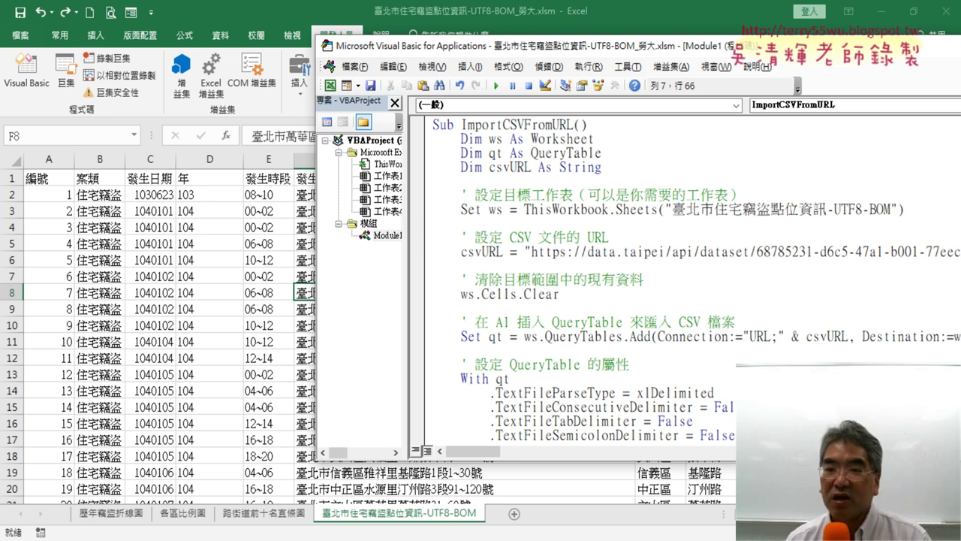
pyautogui.click(585, 226)
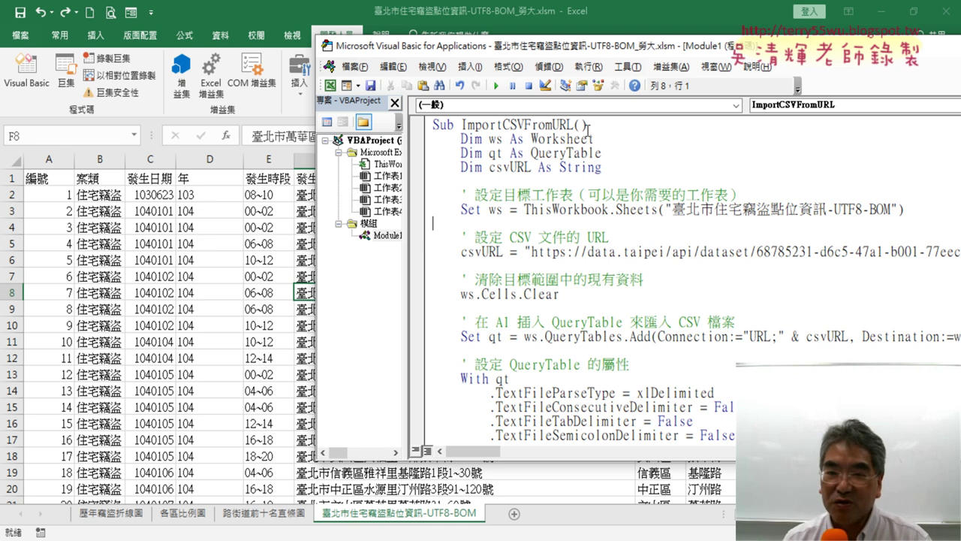
pyautogui.click(552, 66)
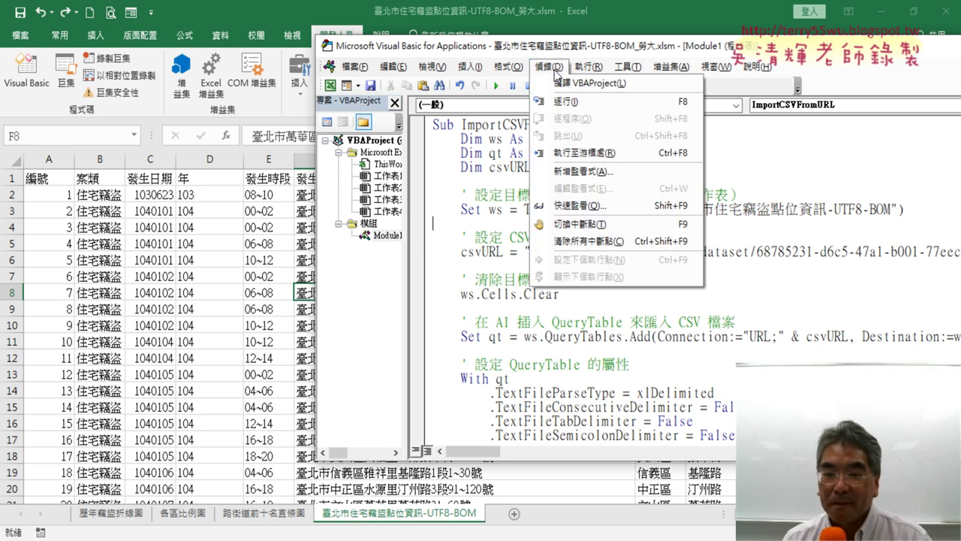
pyautogui.click(560, 58)
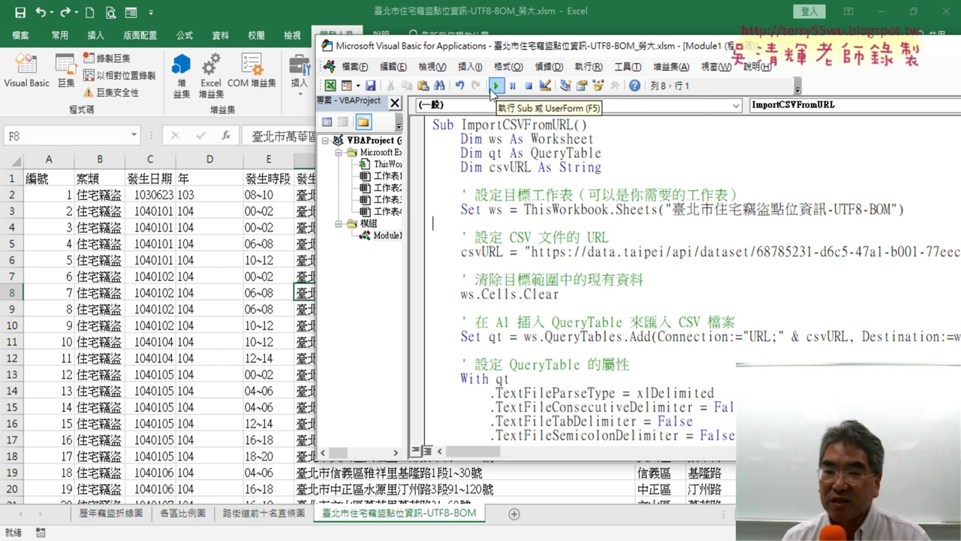
pyautogui.click(554, 68)
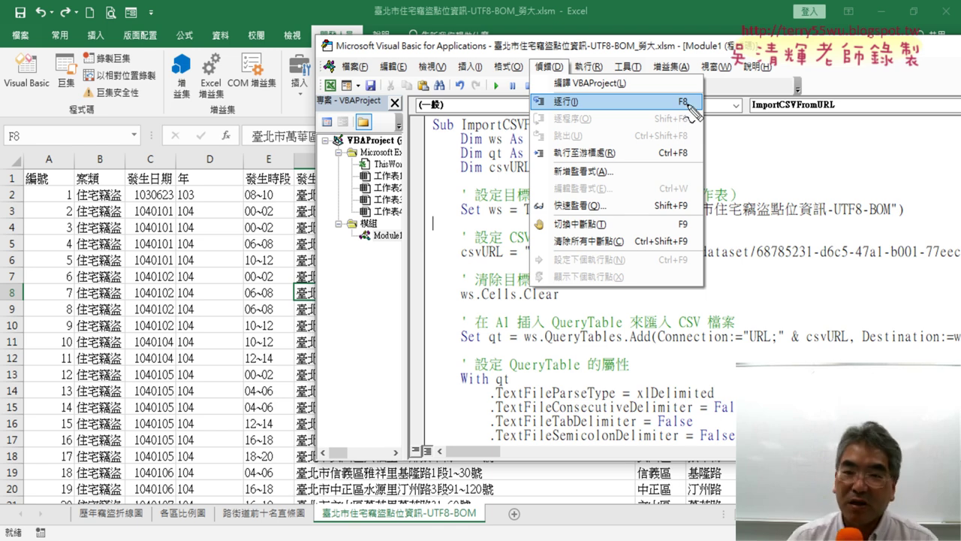
pyautogui.moveTo(694, 124); pyautogui.dragTo(698, 127)
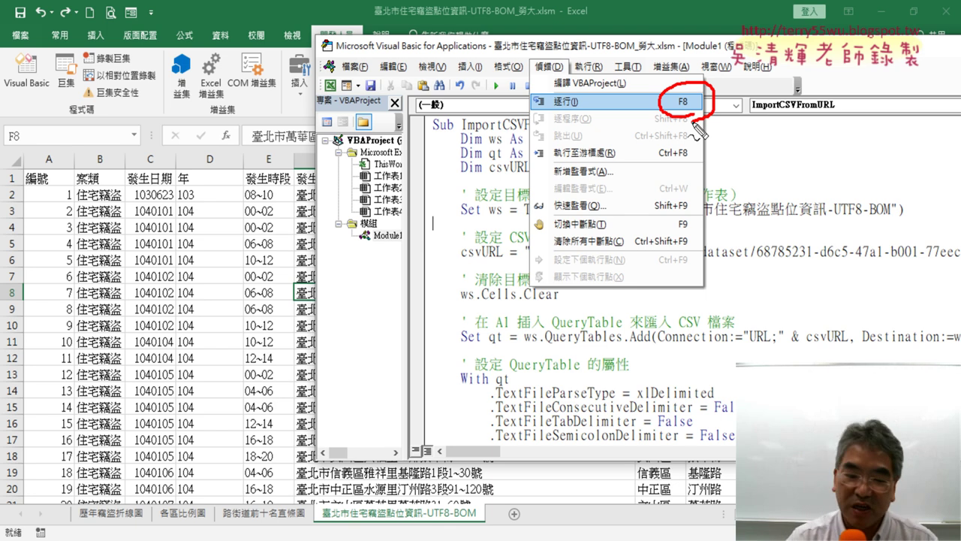
pyautogui.press('Escape')
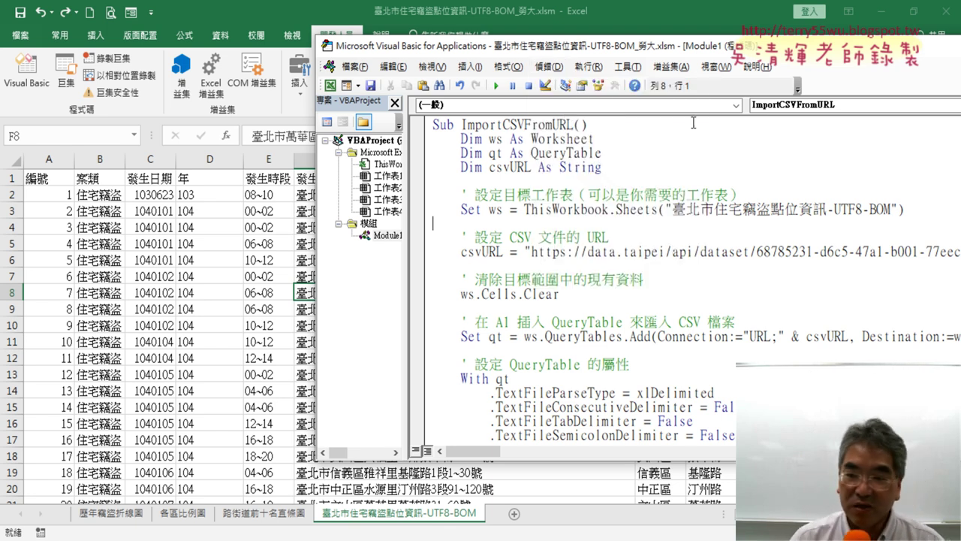
pyautogui.click(643, 197)
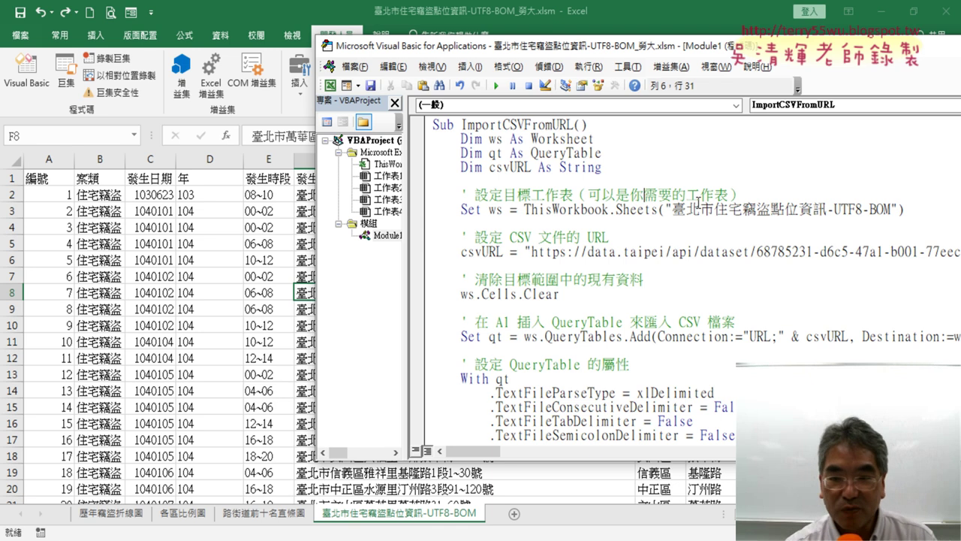
pyautogui.press('F8')
pyautogui.press('F8')
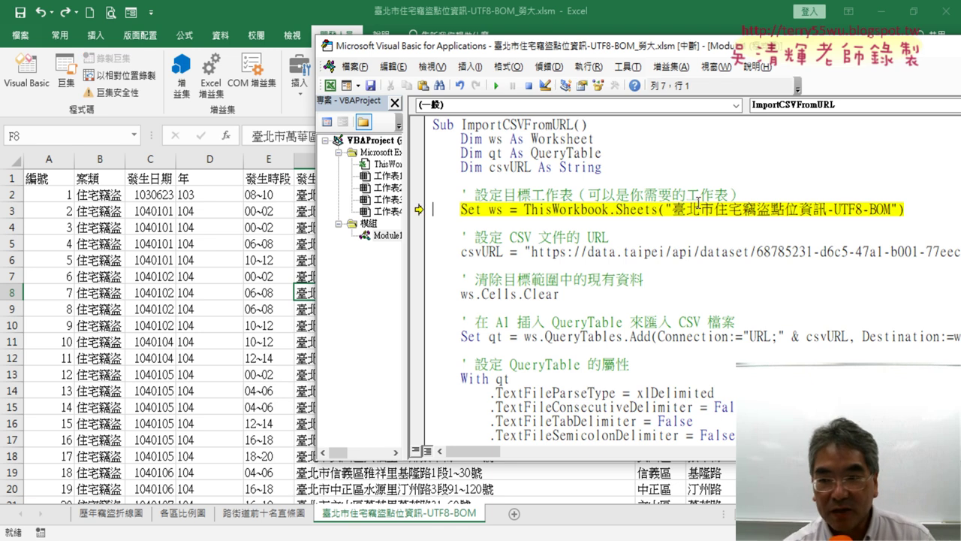
pyautogui.press('F8')
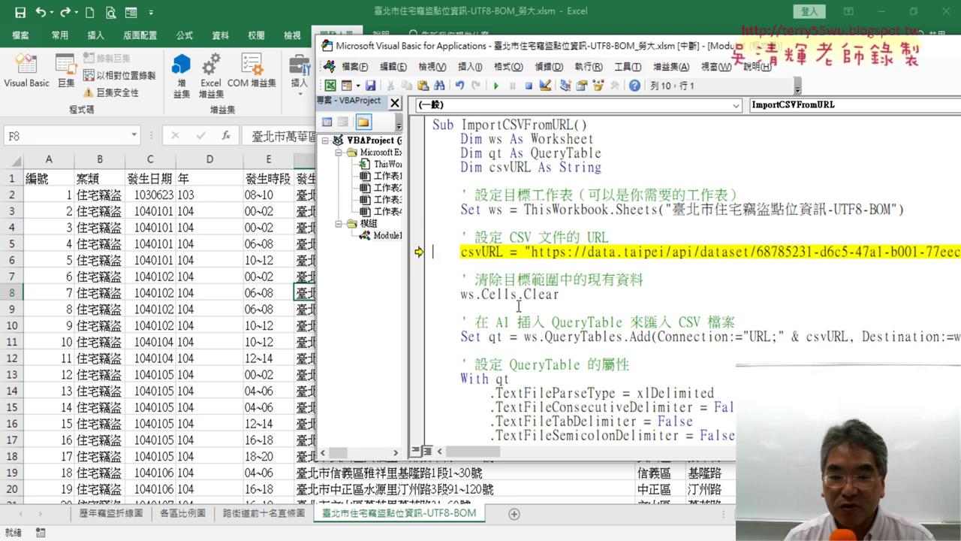
pyautogui.moveTo(503, 211); pyautogui.dragTo(489, 210)
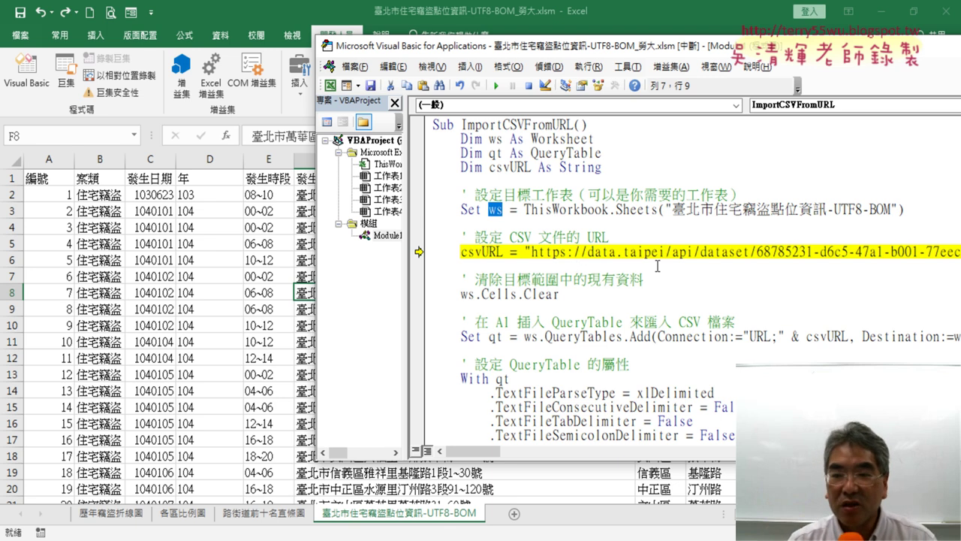
pyautogui.press('F8')
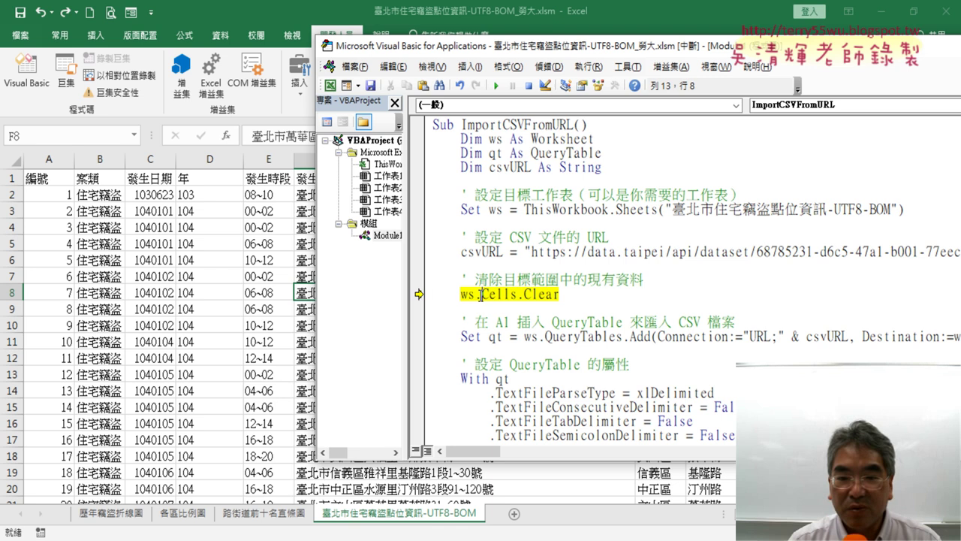
pyautogui.moveTo(481, 294); pyautogui.dragTo(460, 293)
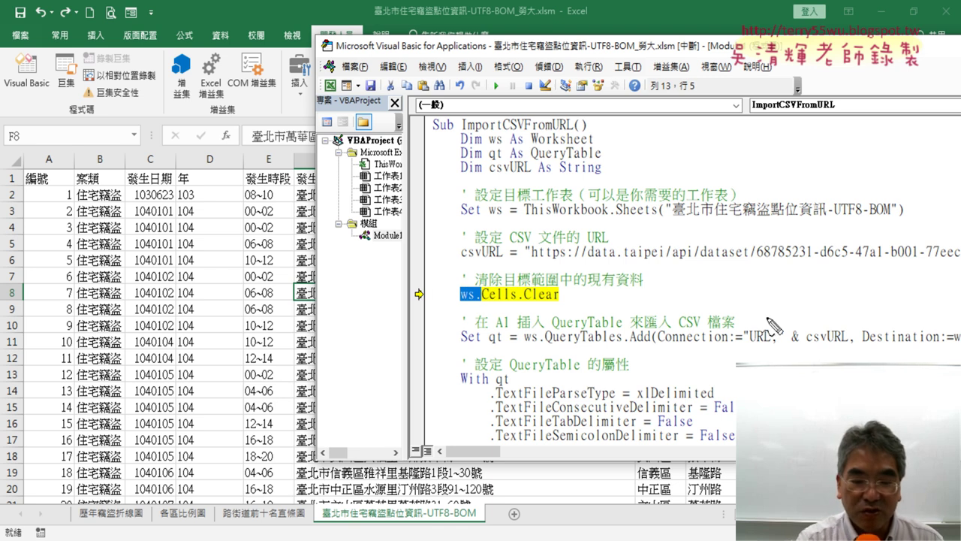
pyautogui.moveTo(325, 523); pyautogui.dragTo(480, 523)
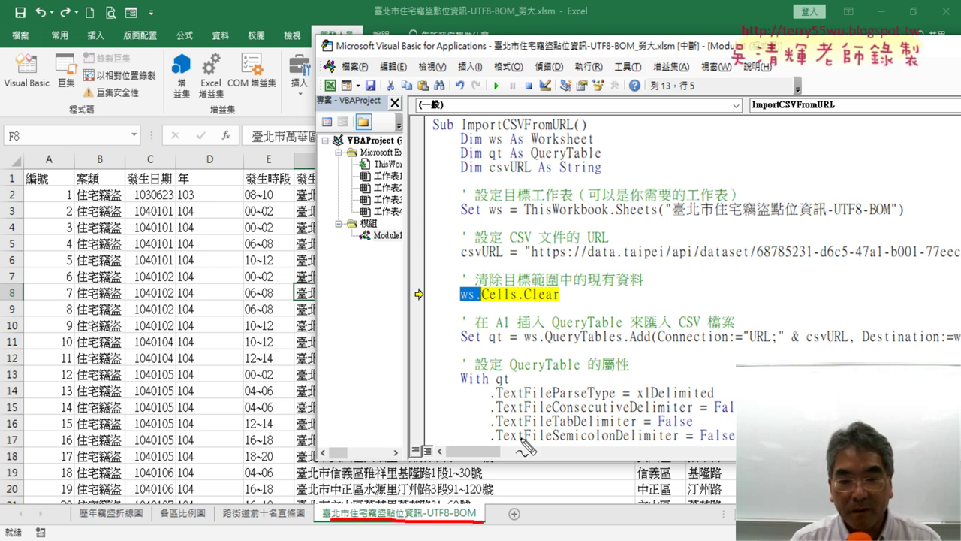
pyautogui.moveTo(482, 302); pyautogui.dragTo(534, 300)
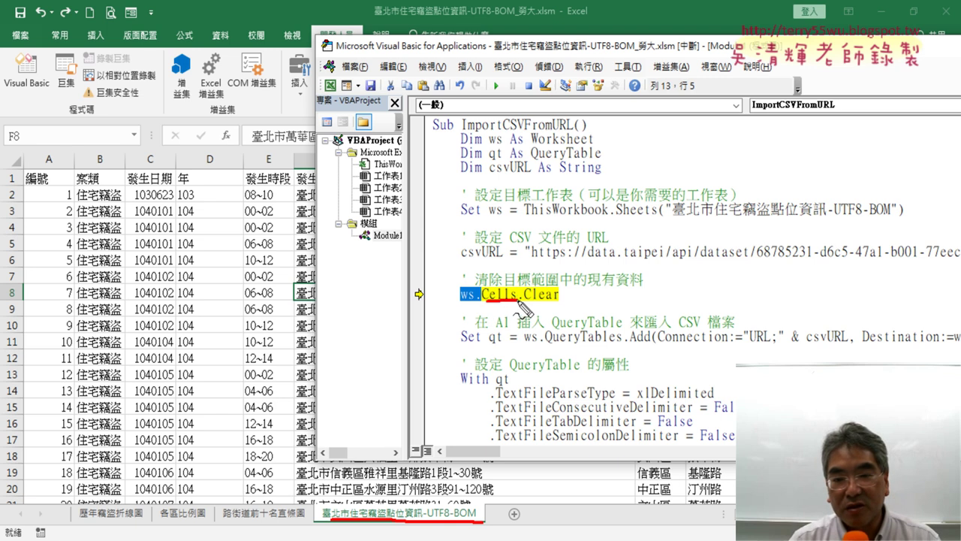
pyautogui.moveTo(28, 162); pyautogui.dragTo(229, 159)
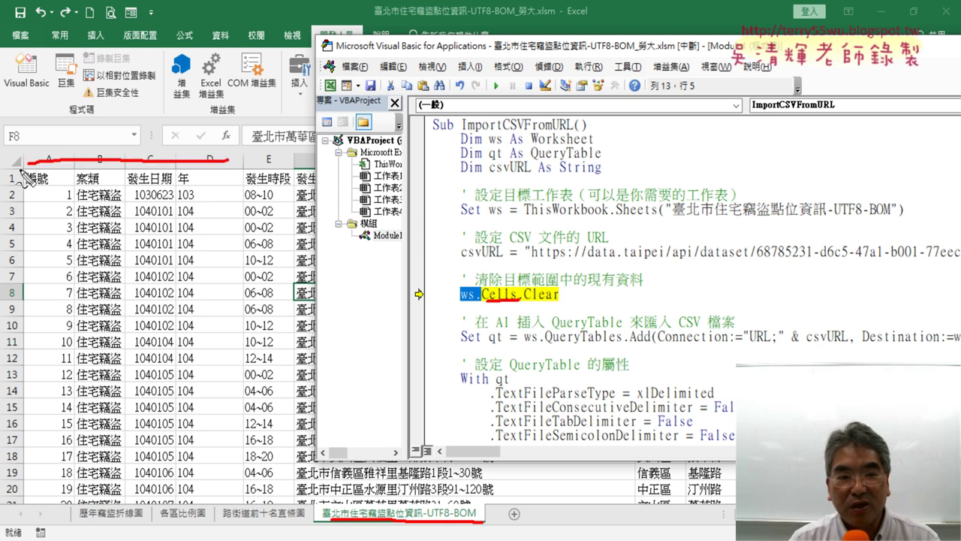
pyautogui.moveTo(19, 176); pyautogui.dragTo(6, 416)
pyautogui.moveTo(243, 160); pyautogui.dragTo(493, 158)
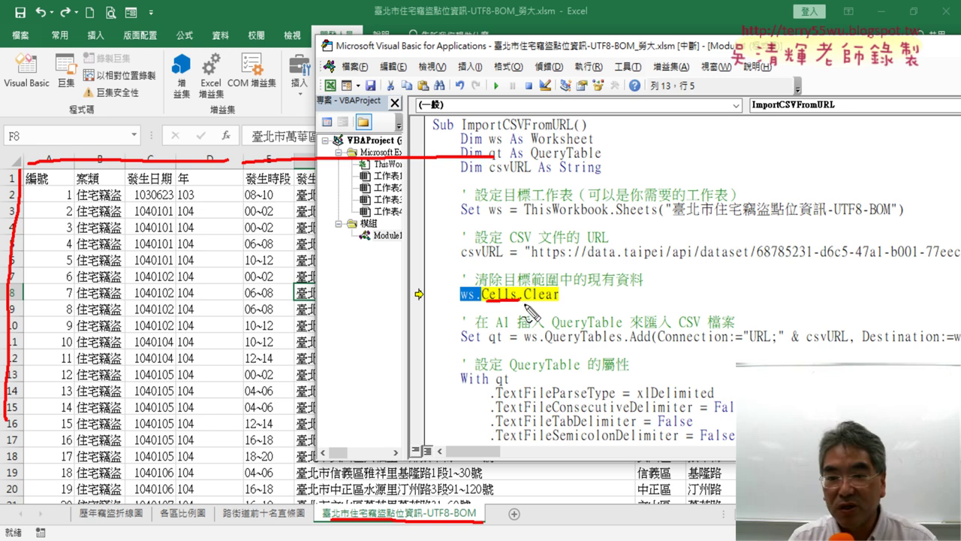
pyautogui.moveTo(521, 303); pyautogui.dragTo(557, 302)
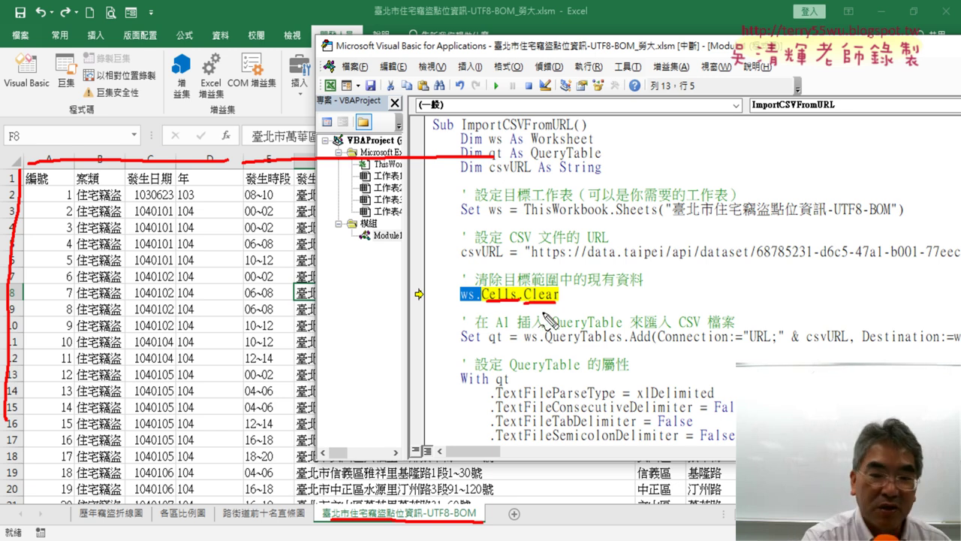
pyautogui.press('Escape')
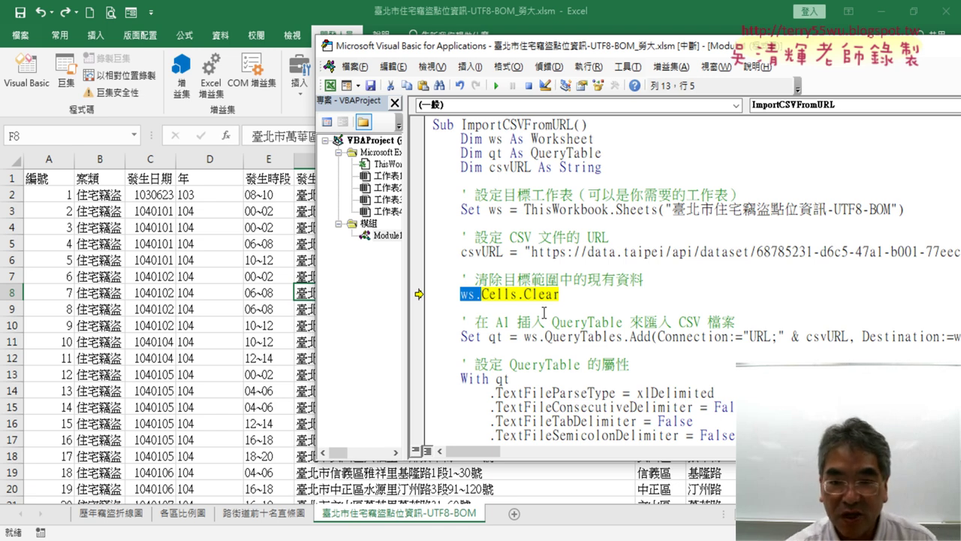
# Step: Step through ws.Cells.Clear with F8 to empty the sheet, then highlight Cells.Clear and QueryTables
pyautogui.press('F8')
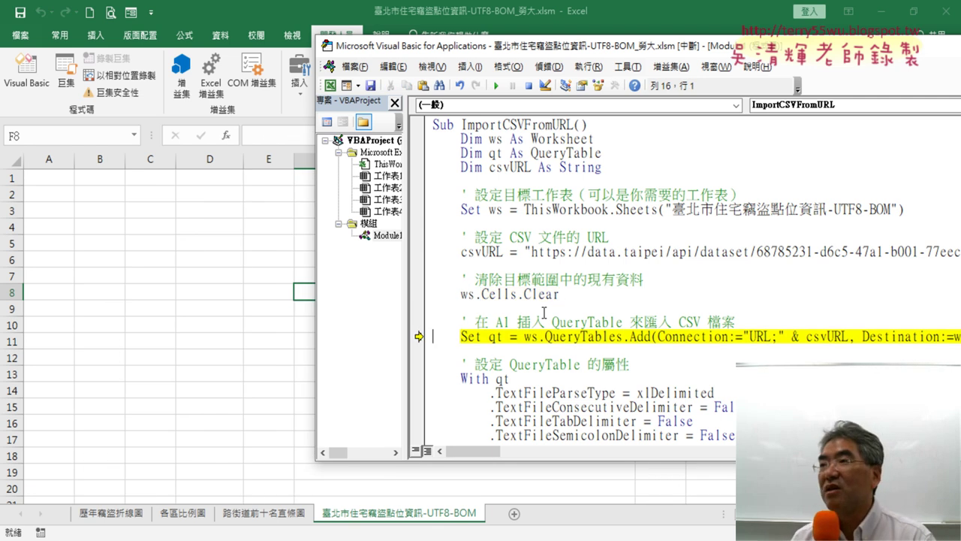
pyautogui.moveTo(559, 293); pyautogui.dragTo(481, 295)
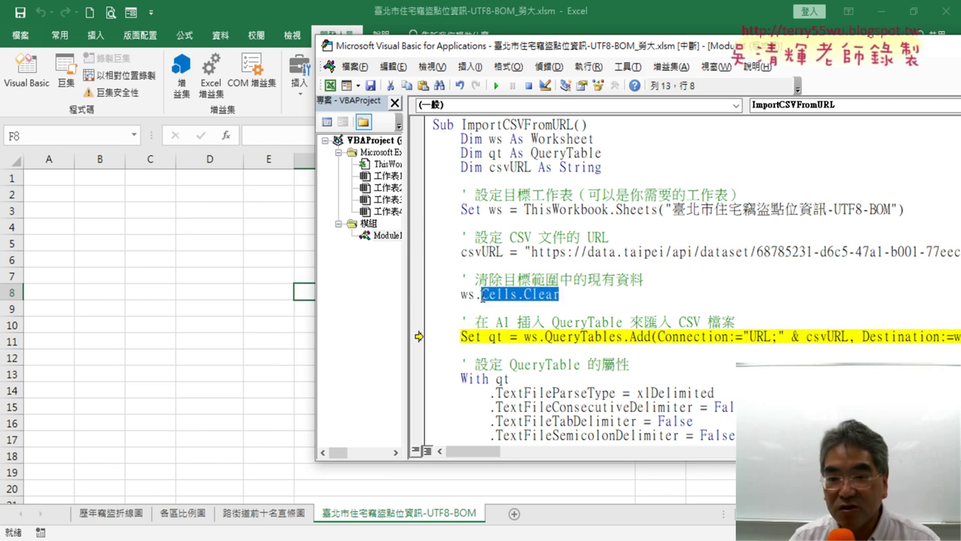
pyautogui.moveTo(745, 47); pyautogui.dragTo(553, 46)
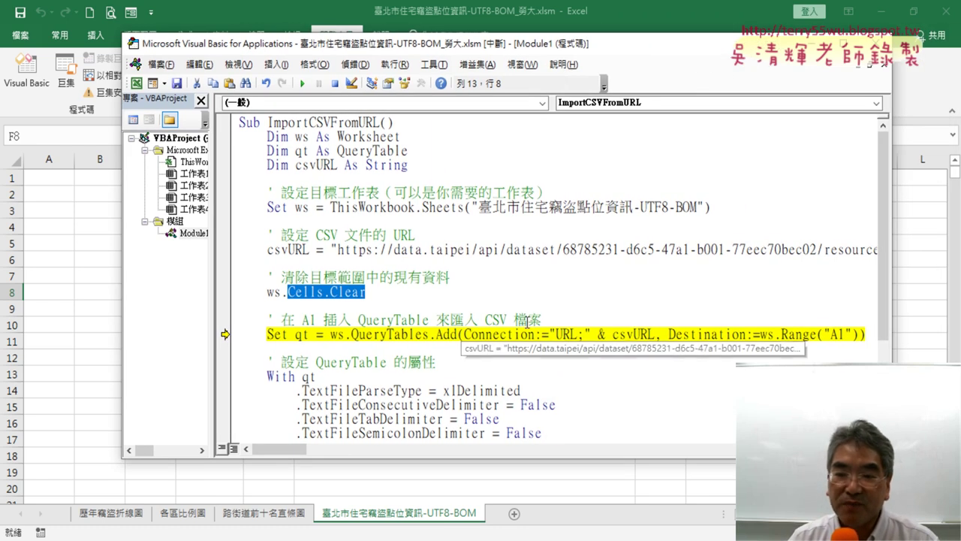
pyautogui.moveTo(351, 336); pyautogui.dragTo(430, 335)
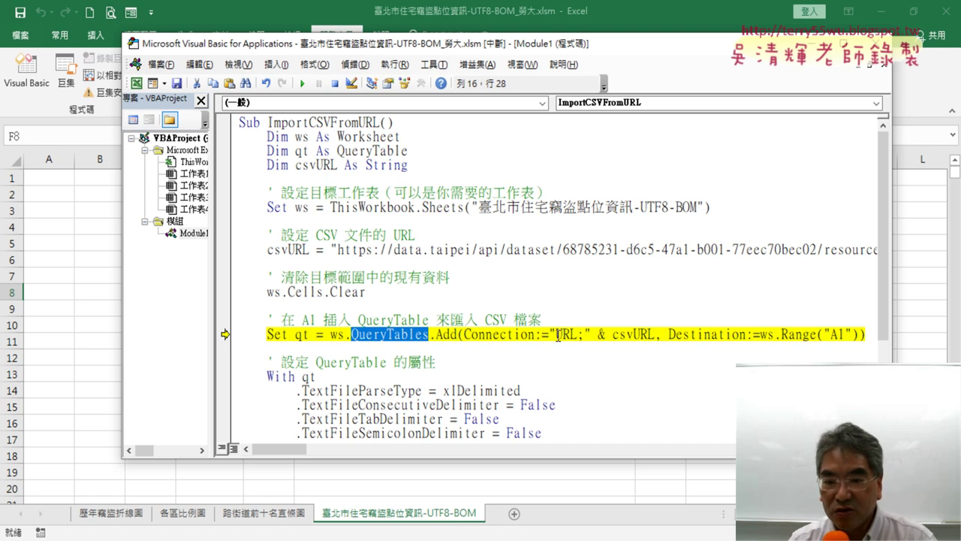
# Step: Change the Connection prefix from "URL;" to "TEXT;" and step past the QueryTables.Add line
pyautogui.moveTo(556, 334); pyautogui.dragTo(578, 336)
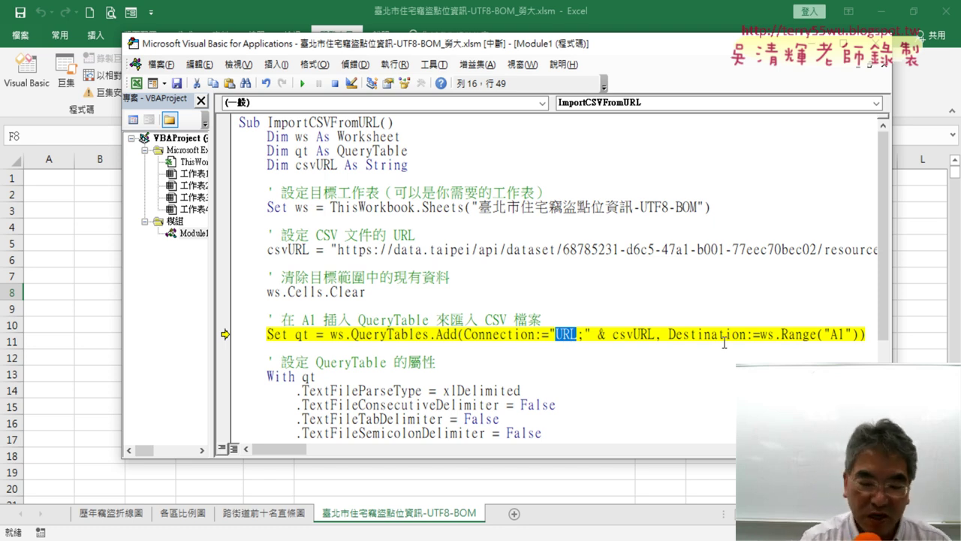
pyautogui.write('TEX')
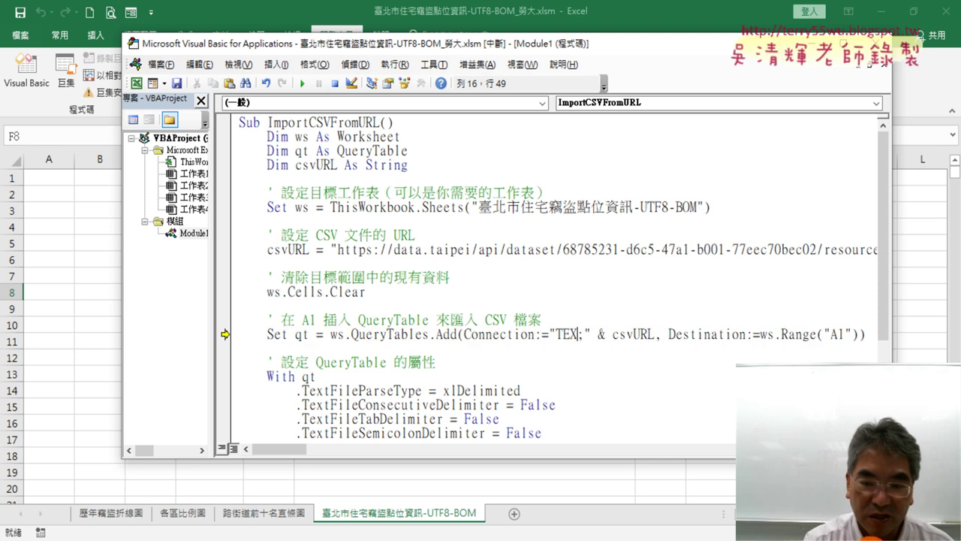
pyautogui.write('T')
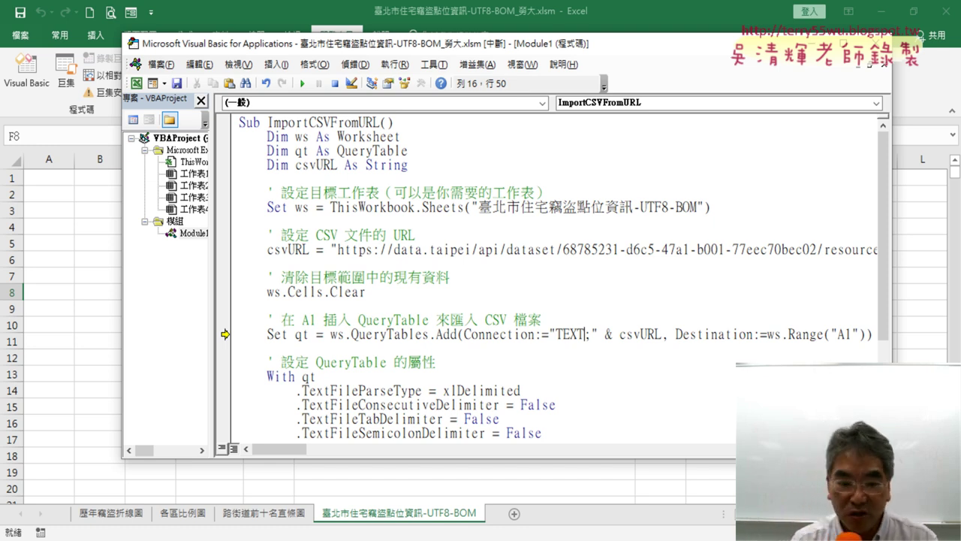
pyautogui.hotkey('ctrl', 'z')
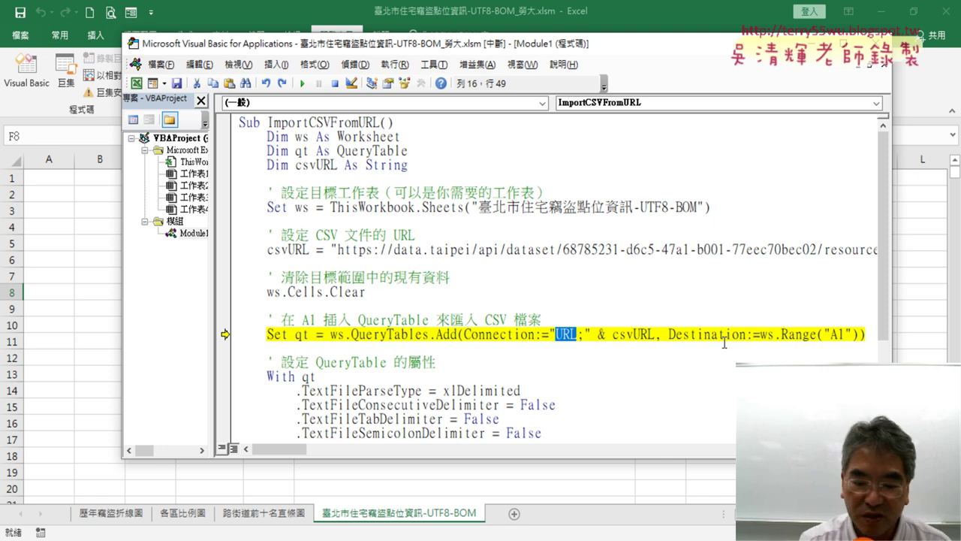
pyautogui.write('TEXT')
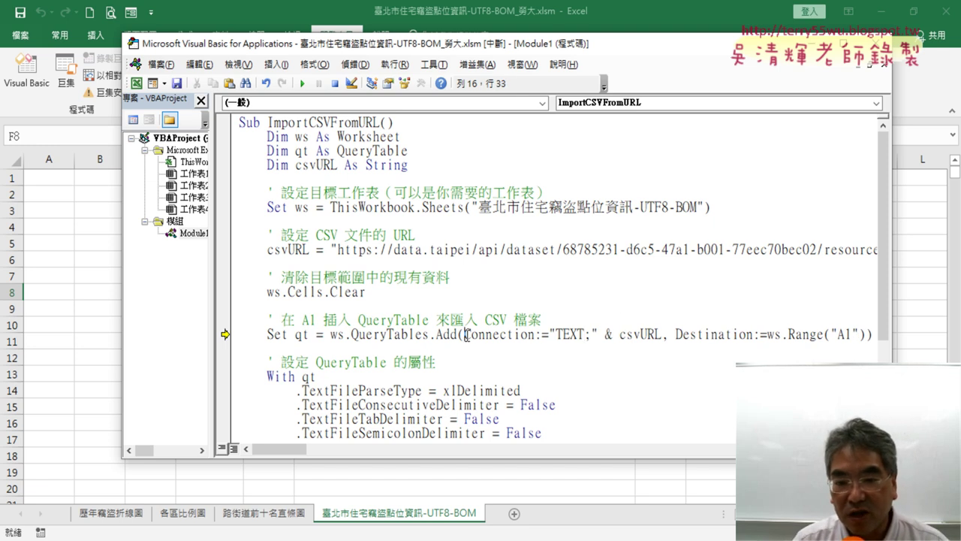
pyautogui.moveTo(464, 334); pyautogui.dragTo(591, 334)
pyautogui.click(592, 334)
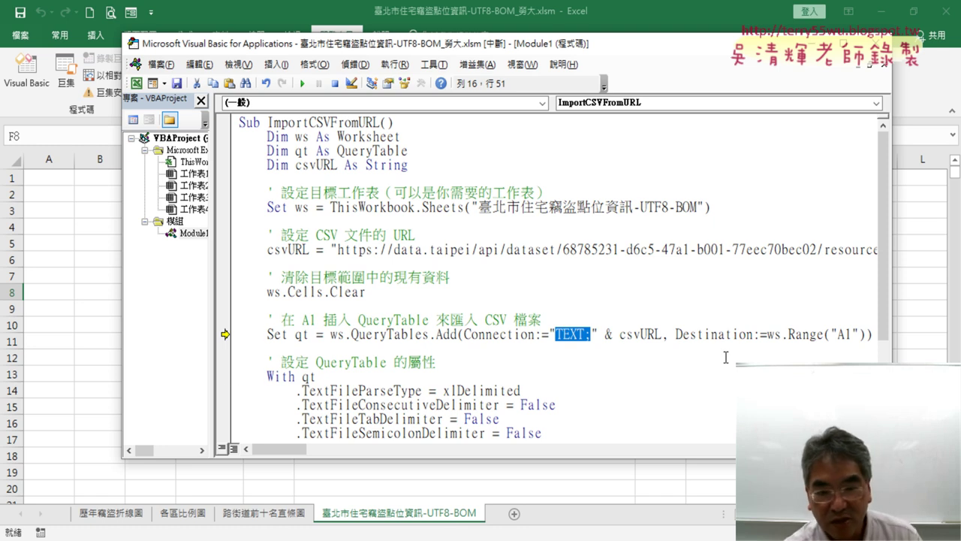
pyautogui.press('F8')
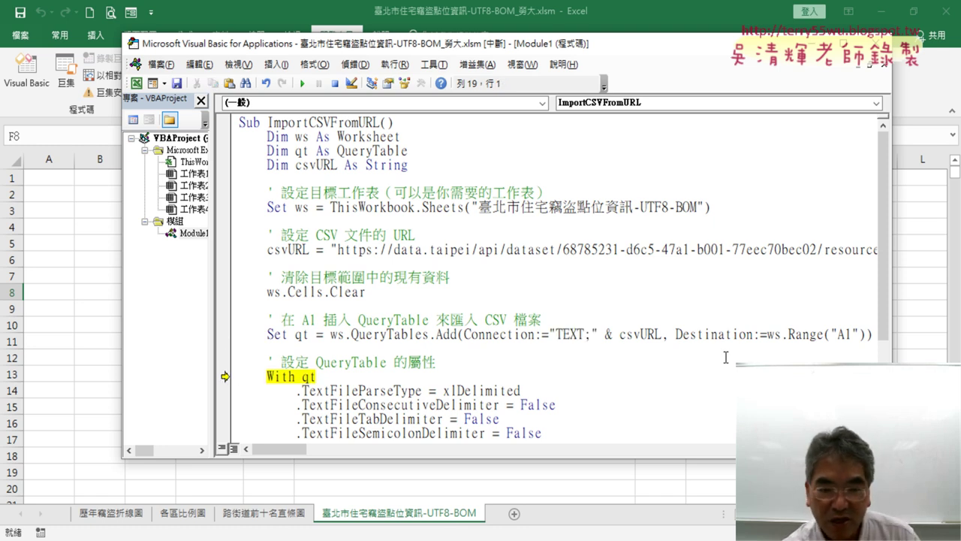
# Step: Step through the With qt delimiter settings and Refresh, loading the CSV into the sheet
pyautogui.press('F8')
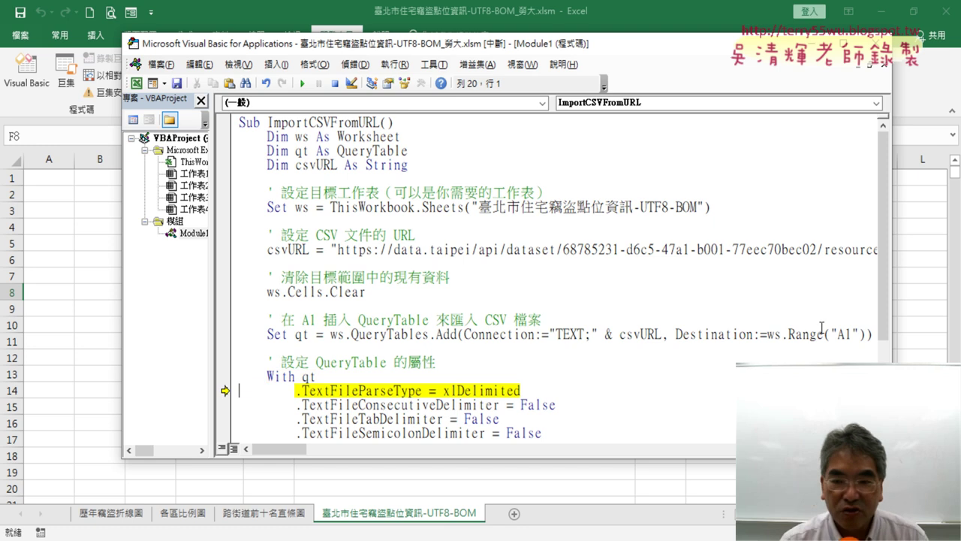
pyautogui.scroll(-1, 662, 247)
pyautogui.scroll(-2, 662, 247)
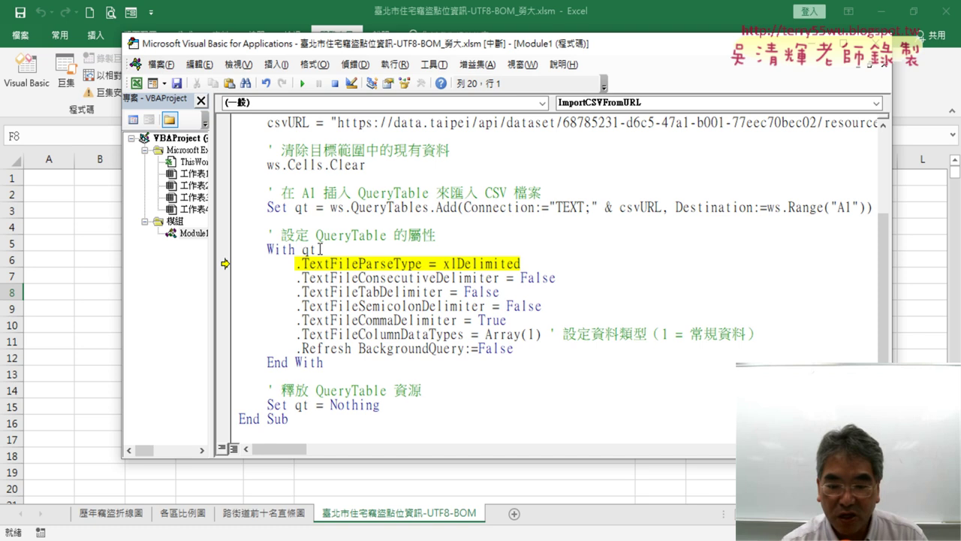
pyautogui.press('F8')
pyautogui.press('F8')
pyautogui.press('F8')
pyautogui.press('F8')
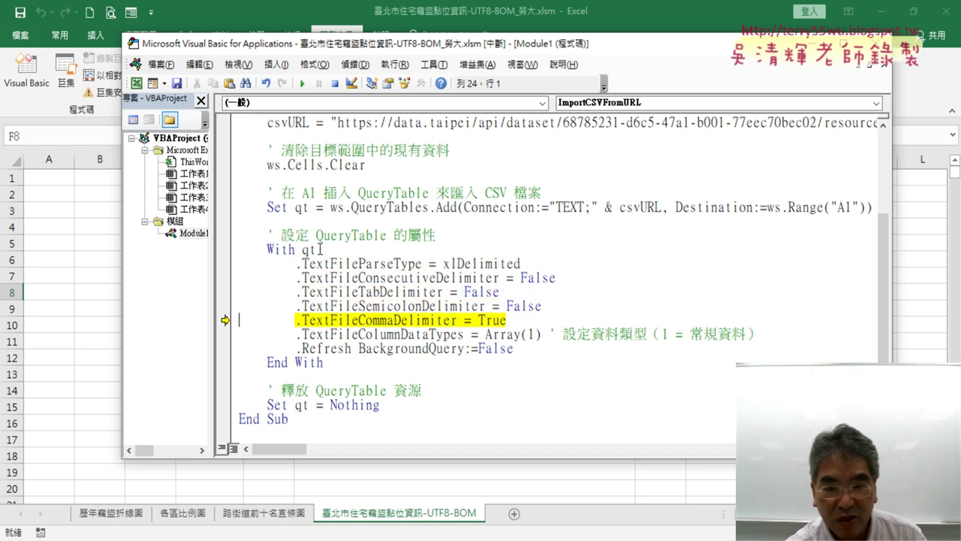
pyautogui.press('F8')
pyautogui.press('F8')
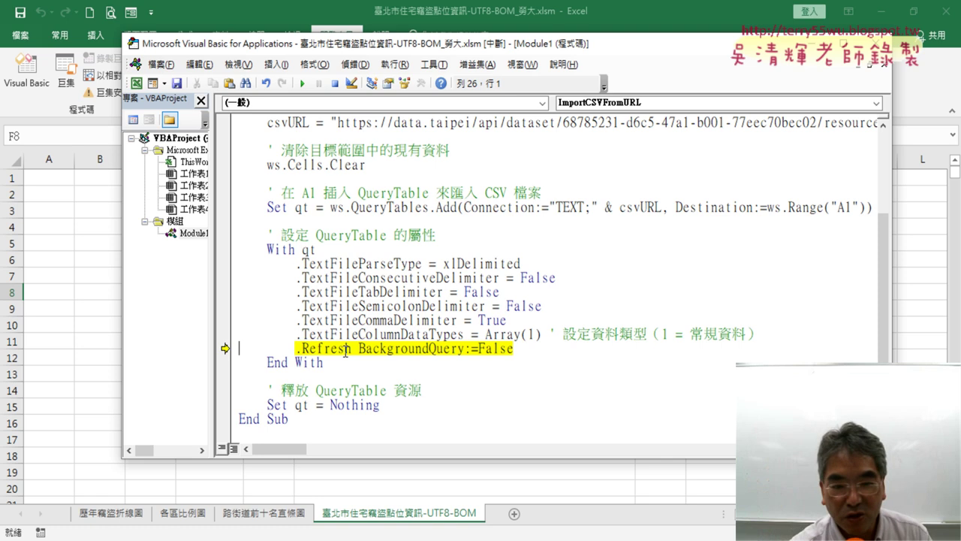
pyautogui.press('F8')
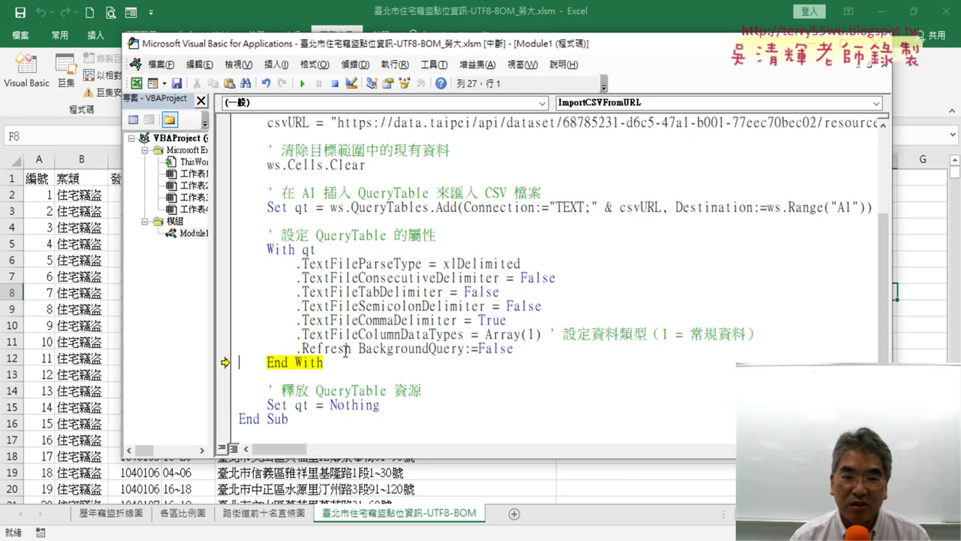
pyautogui.moveTo(441, 49); pyautogui.dragTo(767, 68)
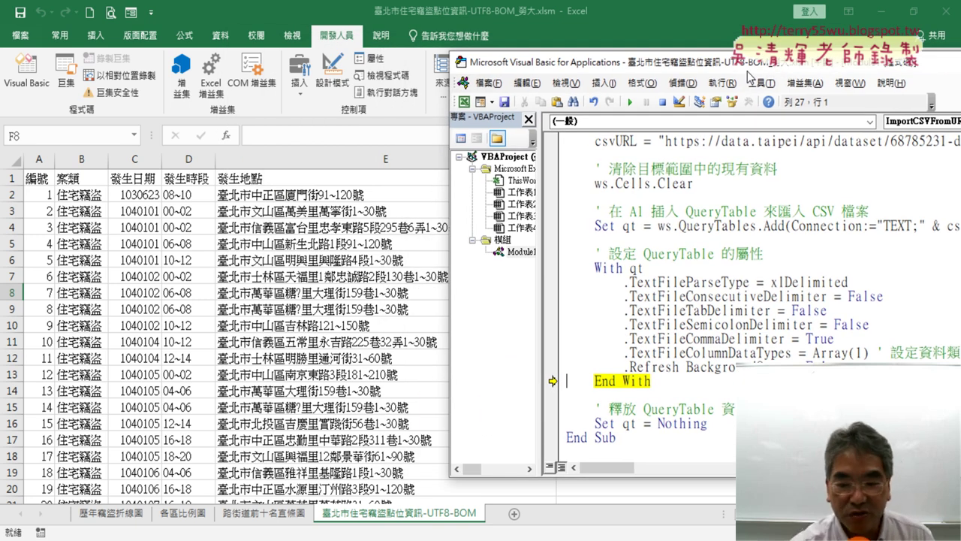
# Step: Step to End Sub and rerun the ImportCSVFromURL macro from the start
pyautogui.press('F8')
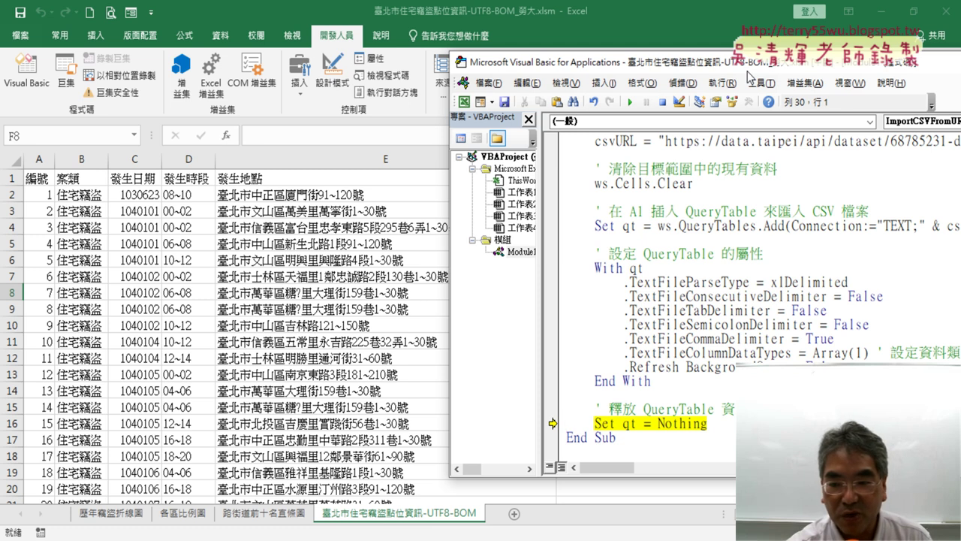
pyautogui.press('F8')
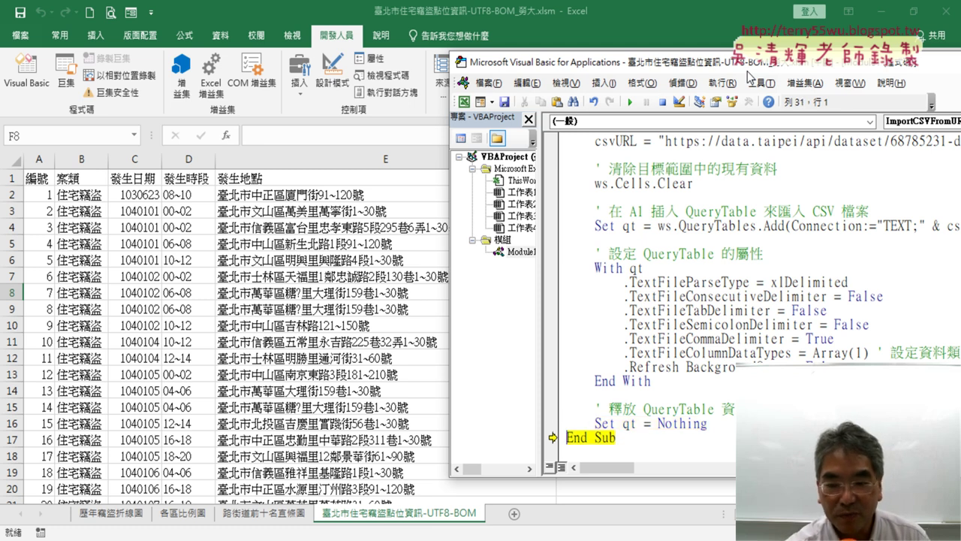
pyautogui.press('F8')
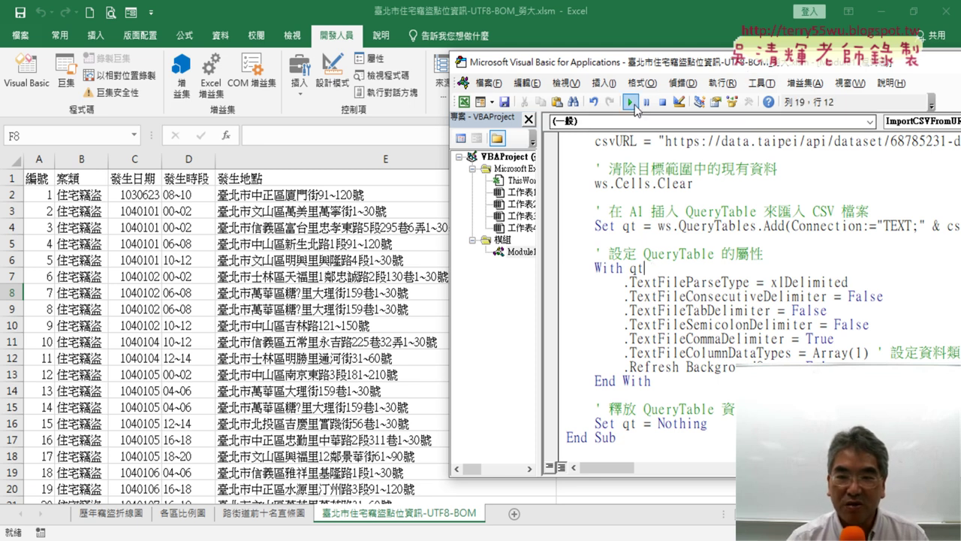
pyautogui.click(630, 102)
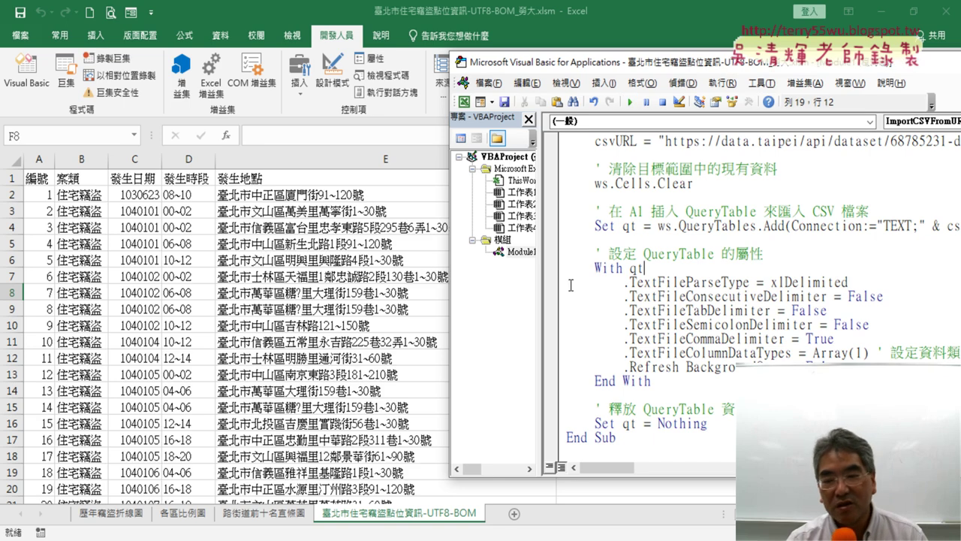
pyautogui.moveTo(636, 64); pyautogui.dragTo(260, 75)
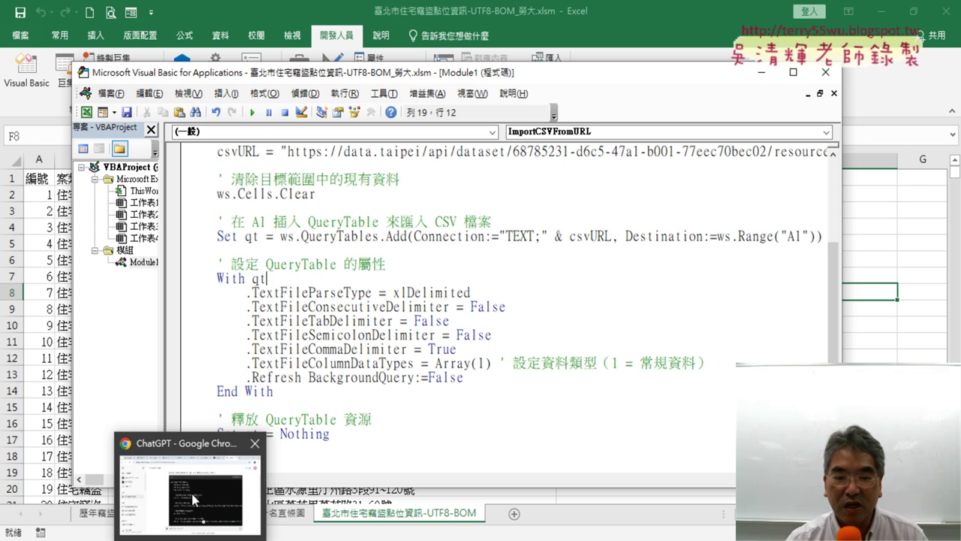
# Step: Revisit the ChatGPT prompt's request text and CSV URL, then go to the Google Docs lesson notes
pyautogui.click(192, 494)
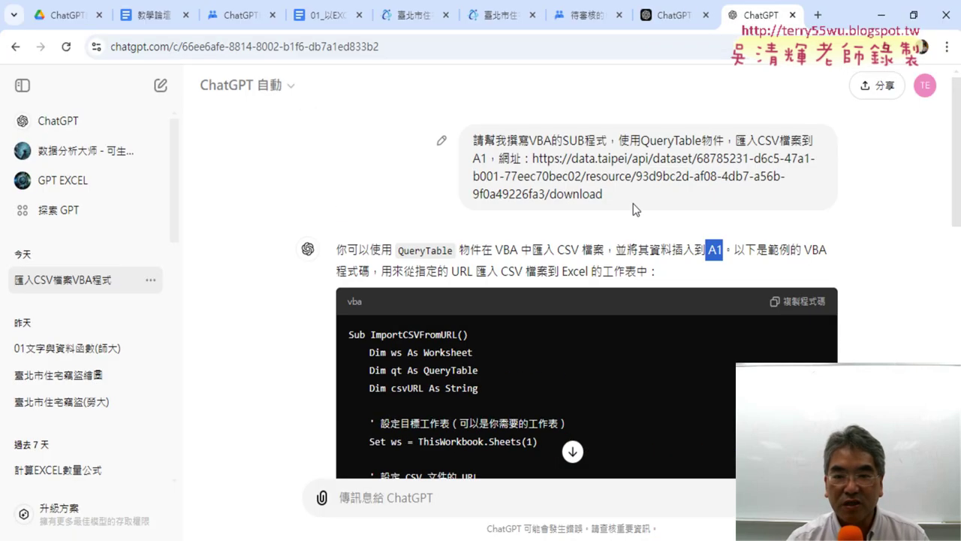
pyautogui.moveTo(603, 195); pyautogui.dragTo(539, 159)
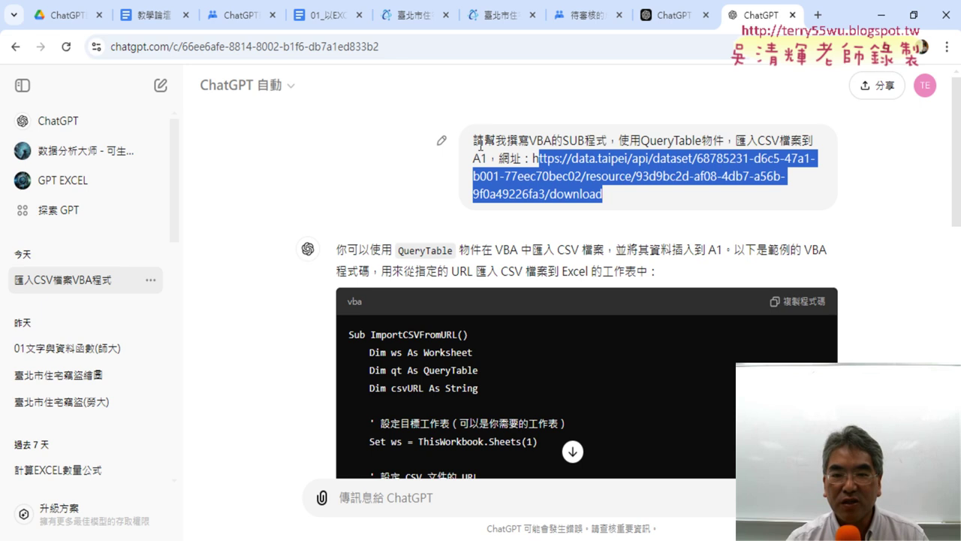
pyautogui.moveTo(475, 140)
pyautogui.mouseDown()
pyautogui.moveTo(650, 157)
pyautogui.moveTo(532, 159)
pyautogui.mouseUp()
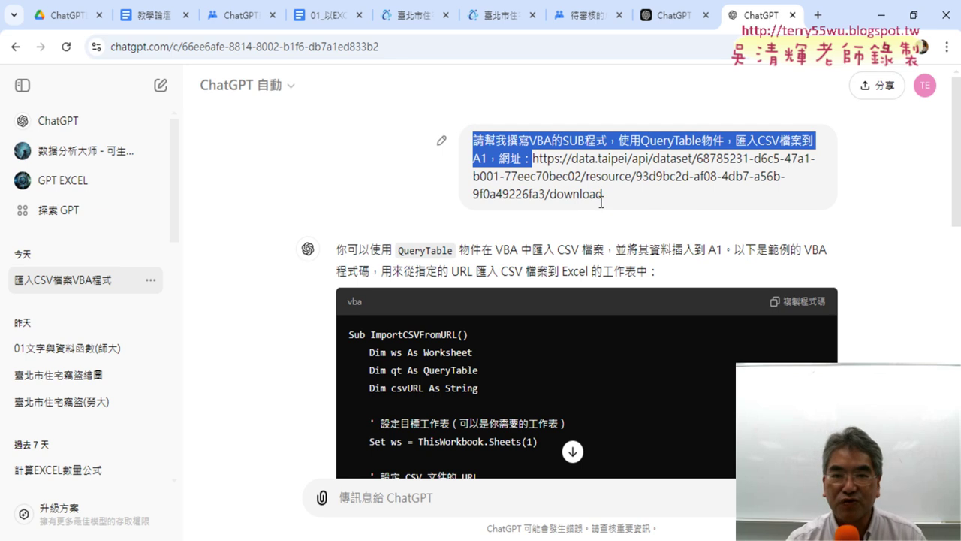
pyautogui.click(323, 17)
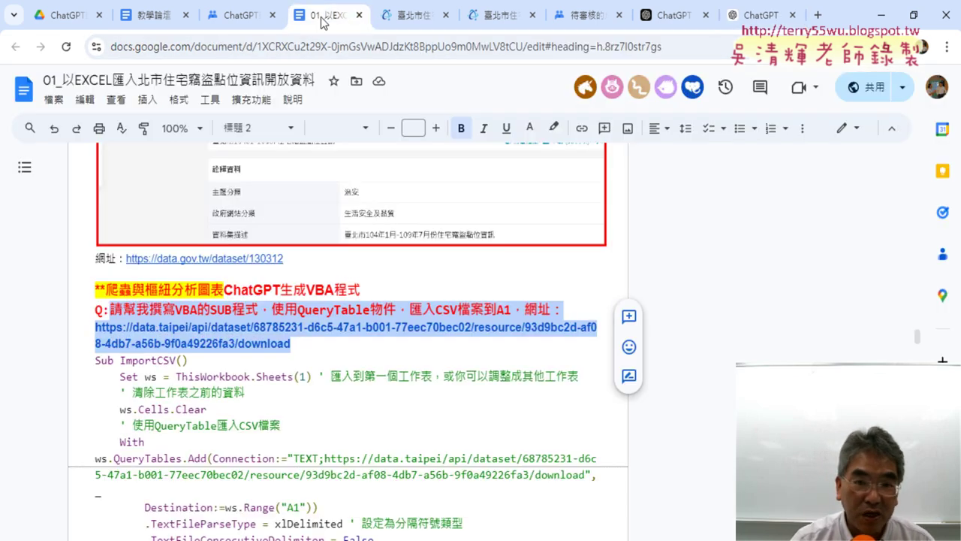